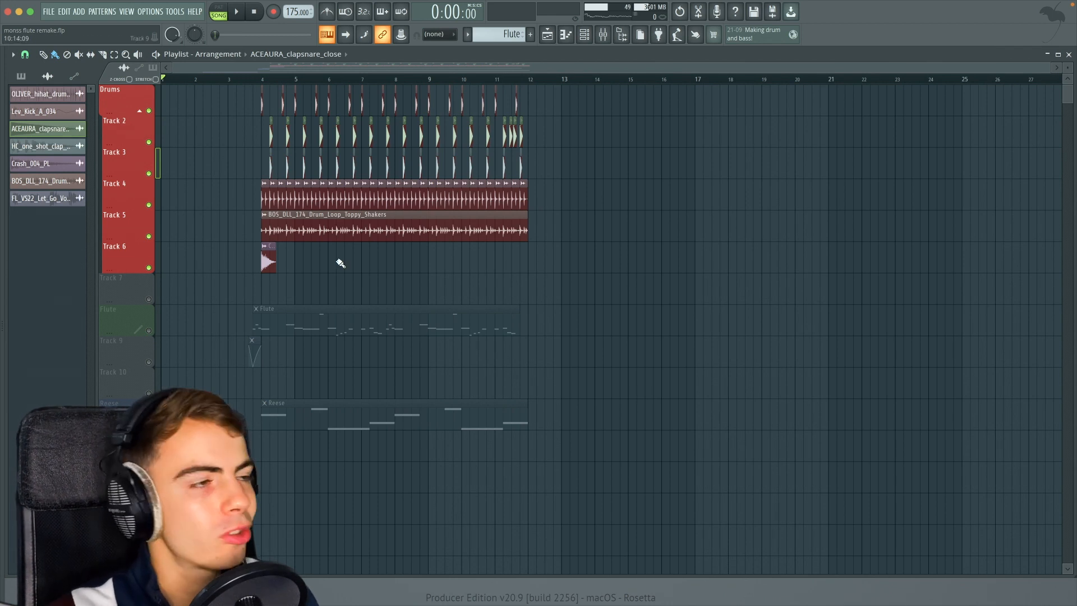
- Set the playback position to the start of bar 4 and end the solo of the Drums track group
scroll(262, 85, "up", 3)
left_click(259, 82)
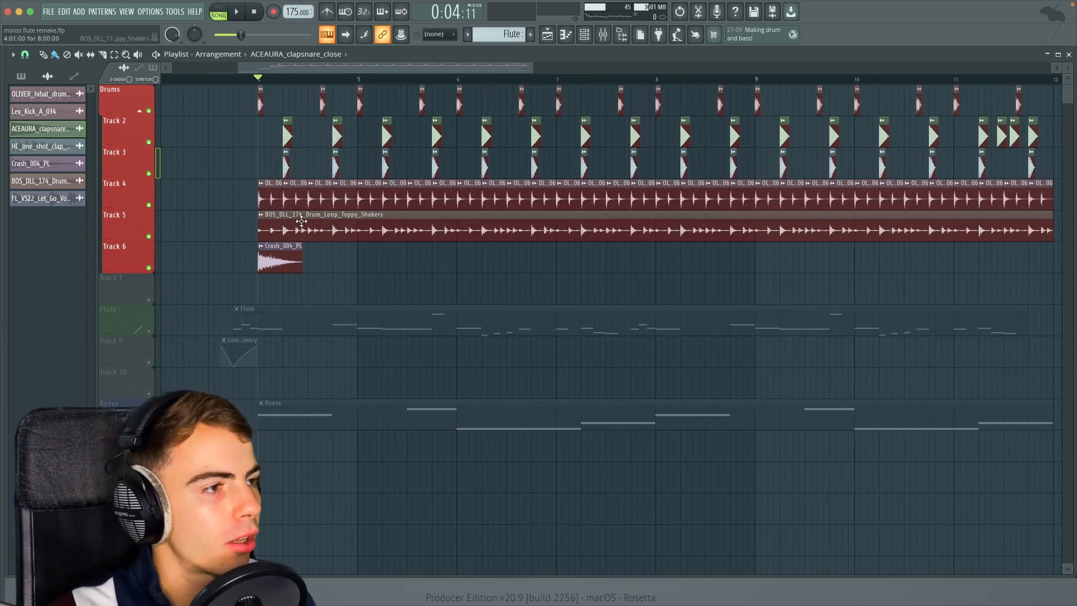
scroll(241, 245, "up", 2)
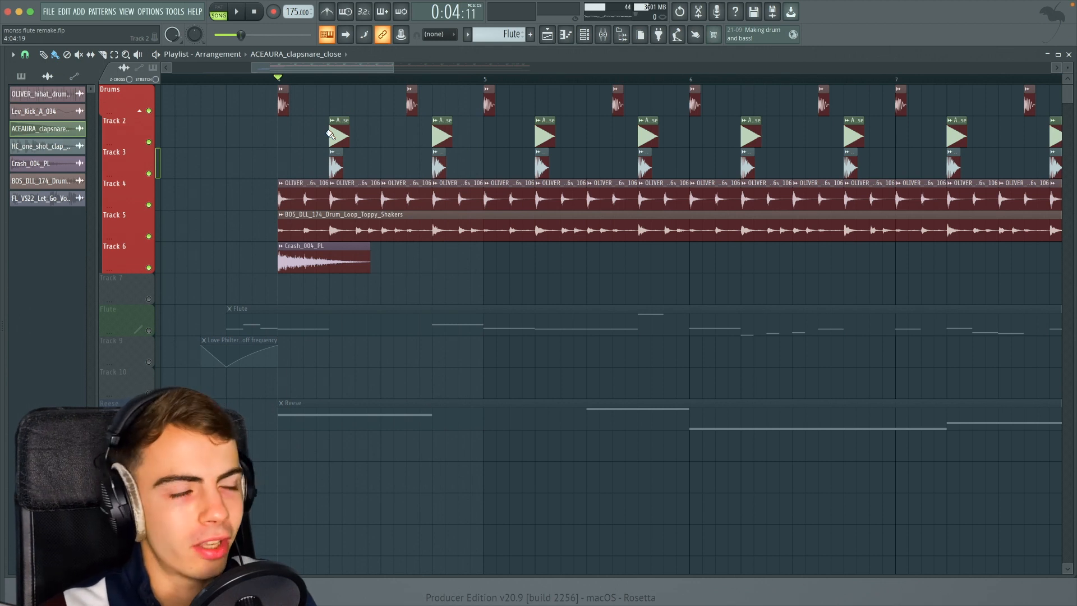
left_click(144, 110)
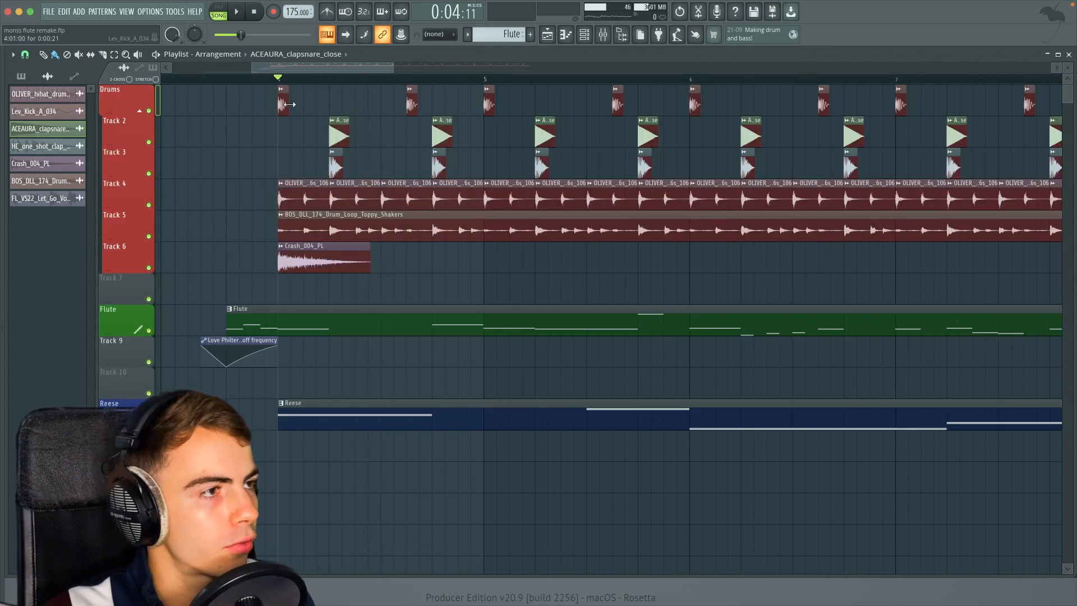
- Open the Lev_Kick_A_034 sample, reset its fade-out and trim to zero for comparison, and restore both
double_click(283, 105)
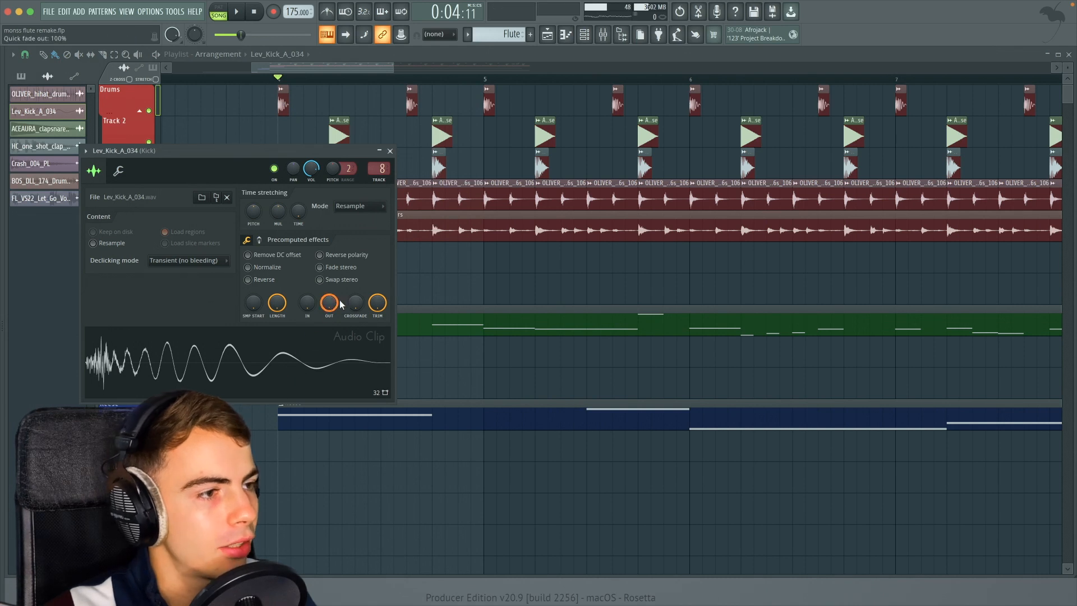
left_click_drag(378, 303, 378, 258)
left_click_drag(329, 303, 329, 348)
left_click_drag(378, 303, 378, 348)
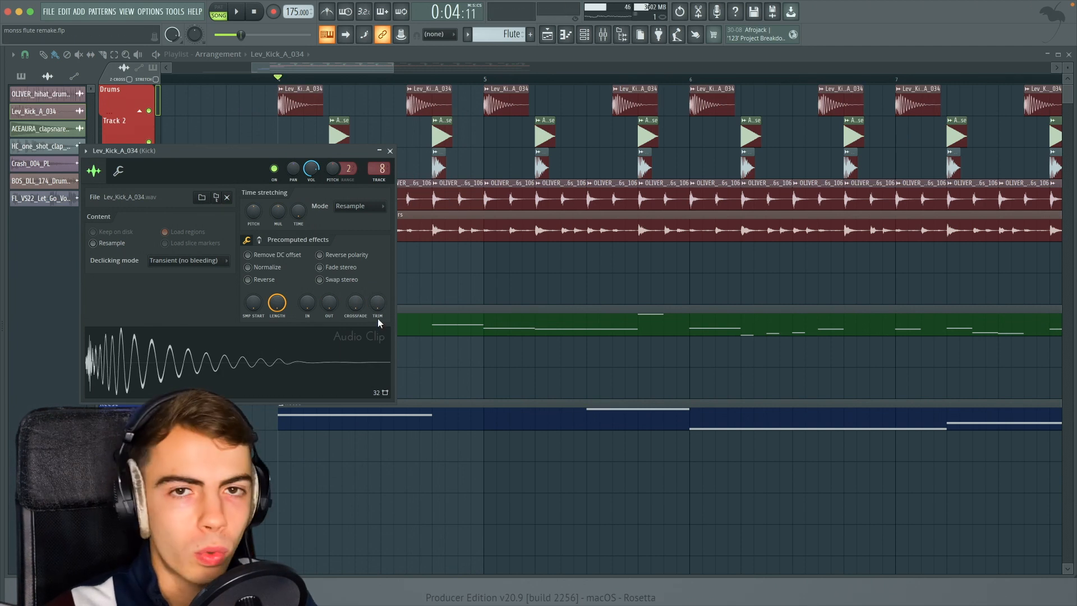
left_click_drag(378, 312, 335, 290)
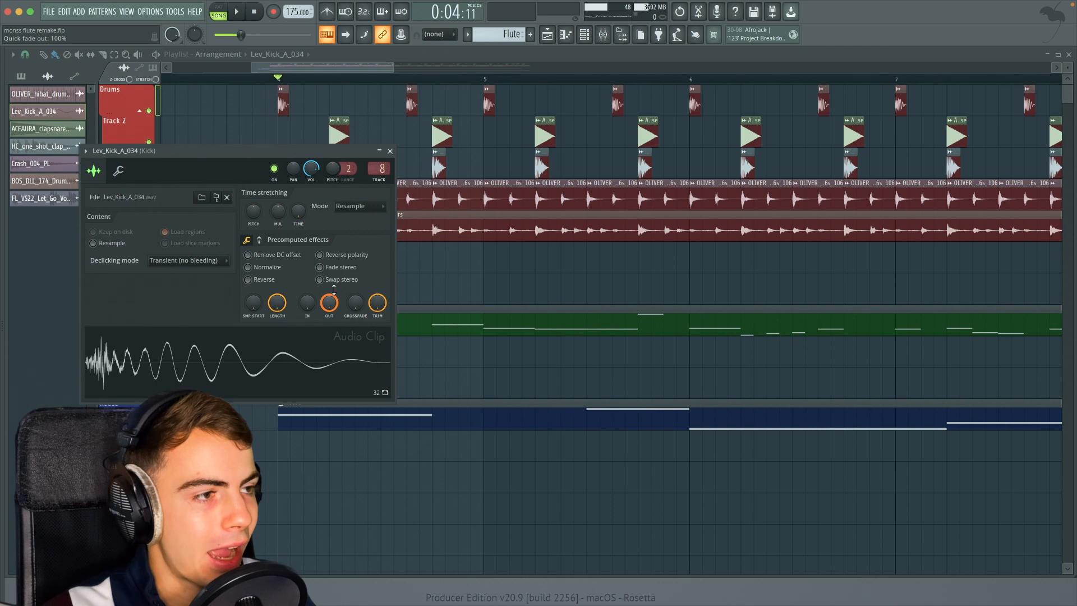
left_click(344, 369)
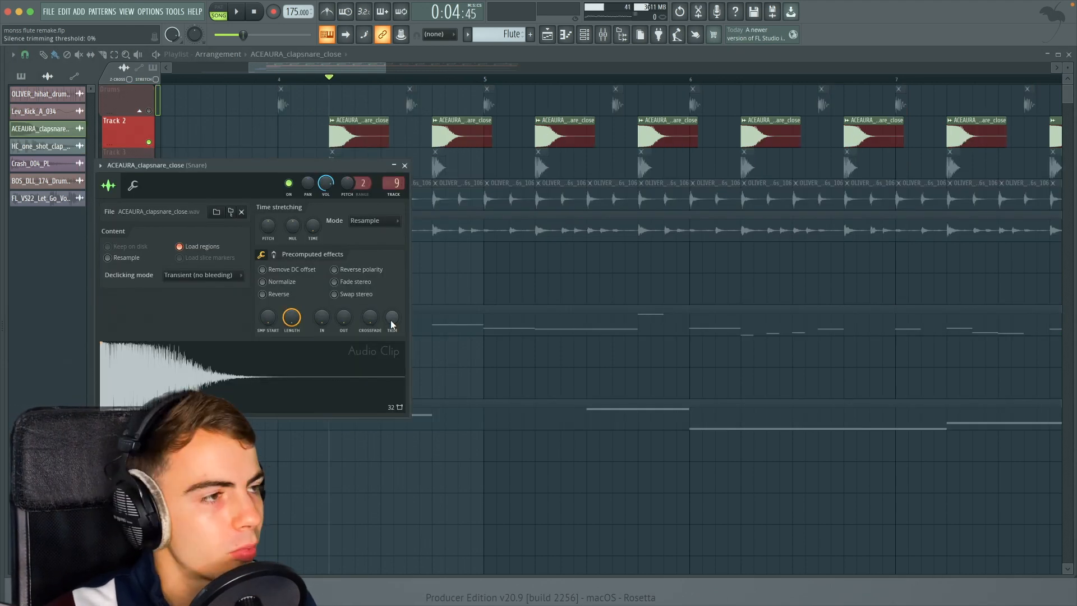
- Audition the ACEAURA_clapsnare_close sample and check the Fruity parametric EQ 2 on the Snare mixer channel
left_click(364, 368)
left_click(363, 368)
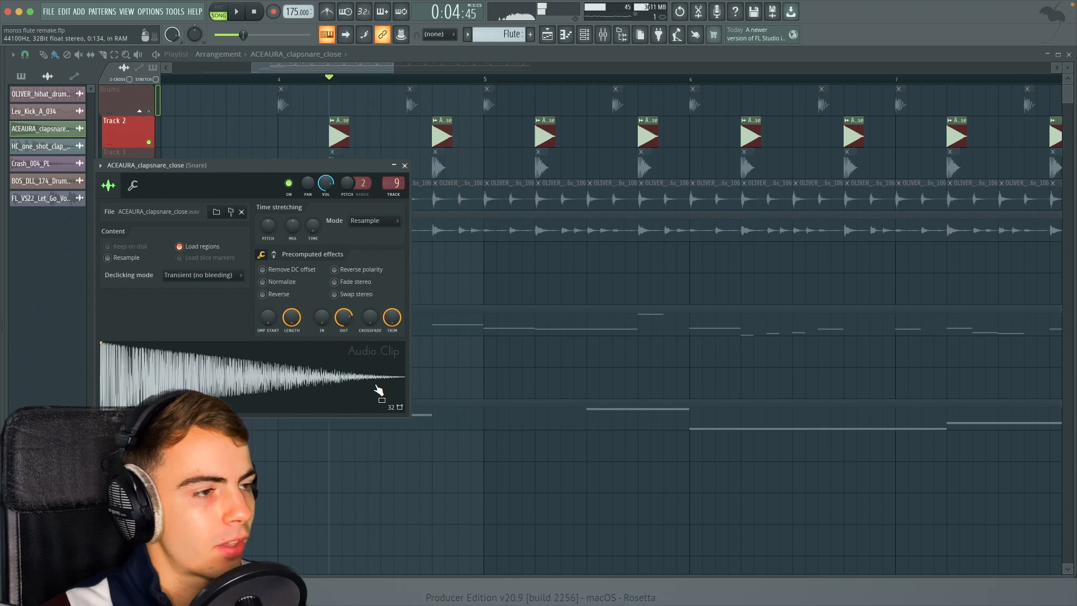
key("F9")
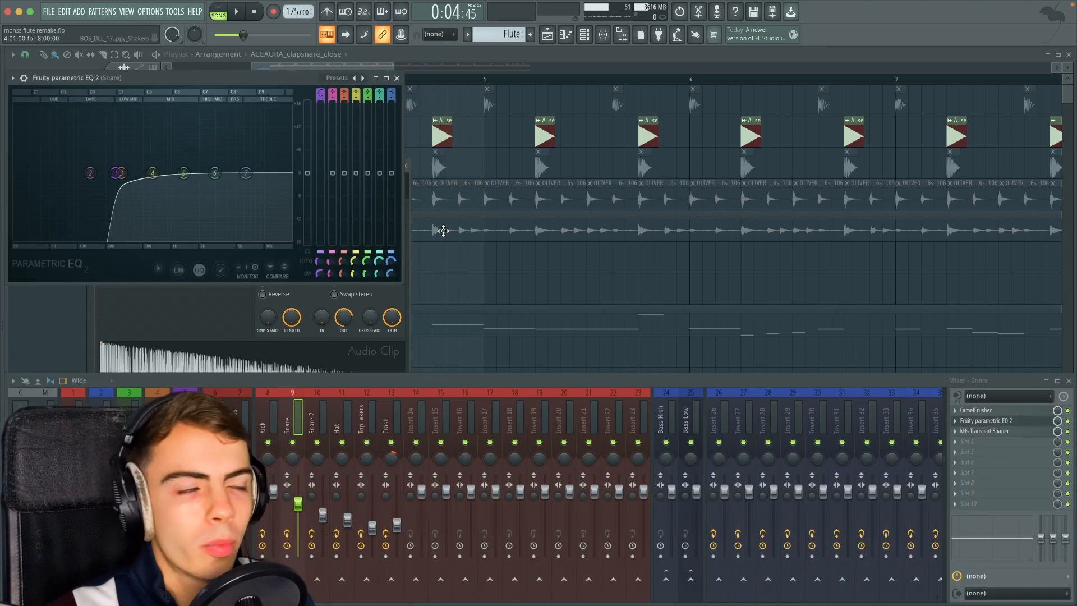
key("q")
key("q")
key("q")
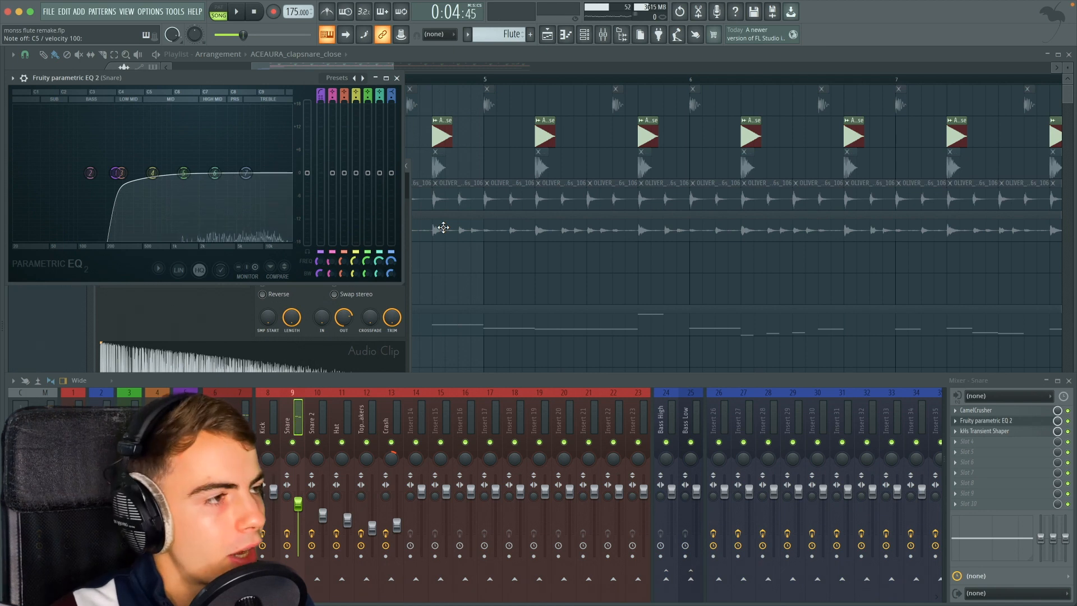
- Open the snare's kHs Transient Shaper, try a higher sustain while auditioning the sample, and bring it back down
left_click(1001, 422)
left_click(1002, 430)
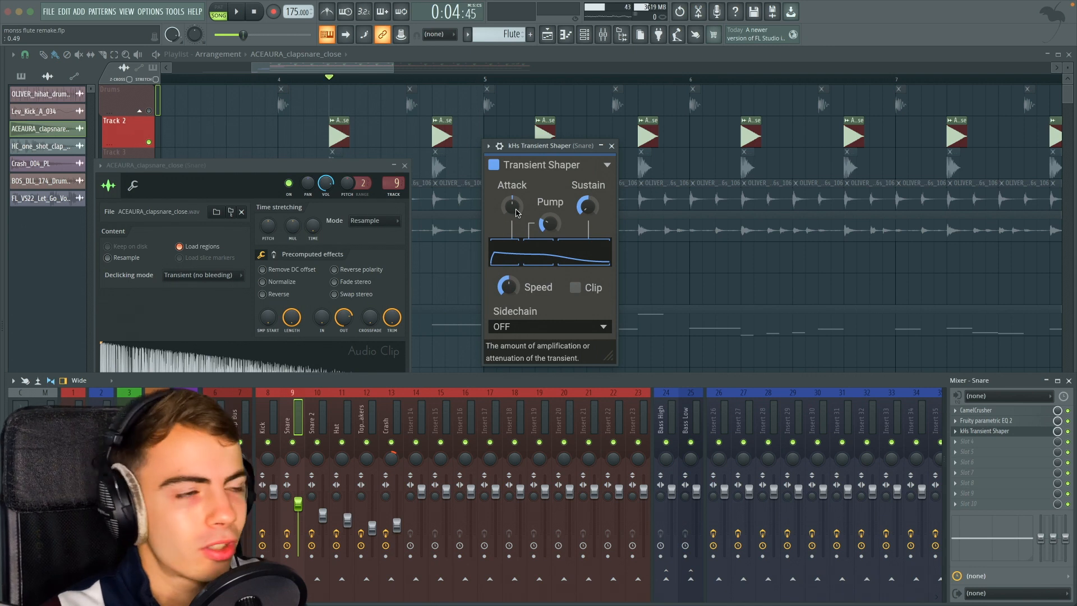
left_click(550, 229)
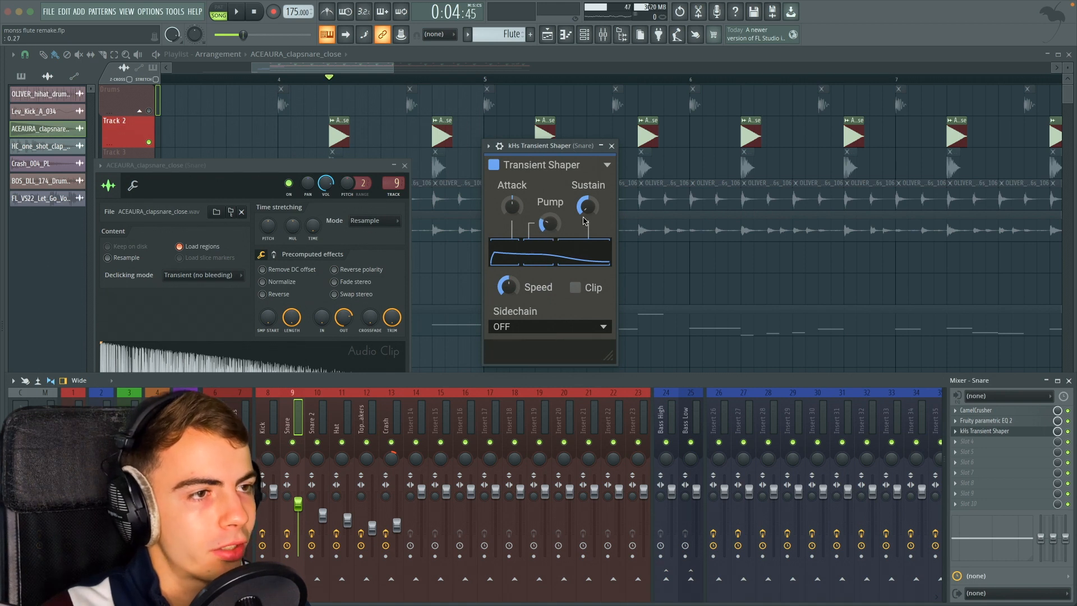
left_click_drag(590, 209, 589, 152)
key("q")
left_click_drag(589, 209, 590, 269)
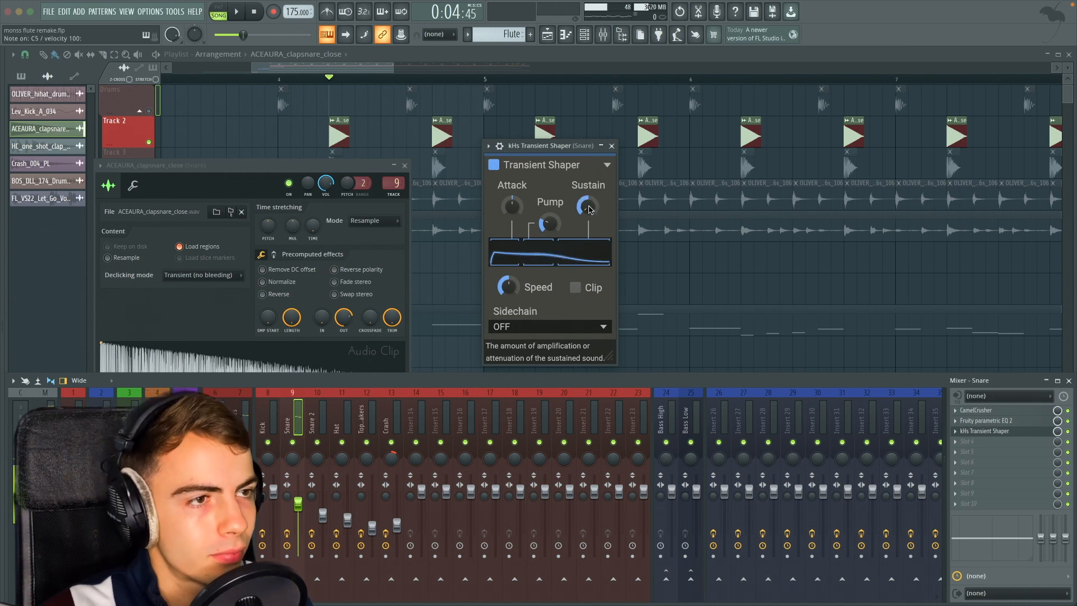
key("F12")
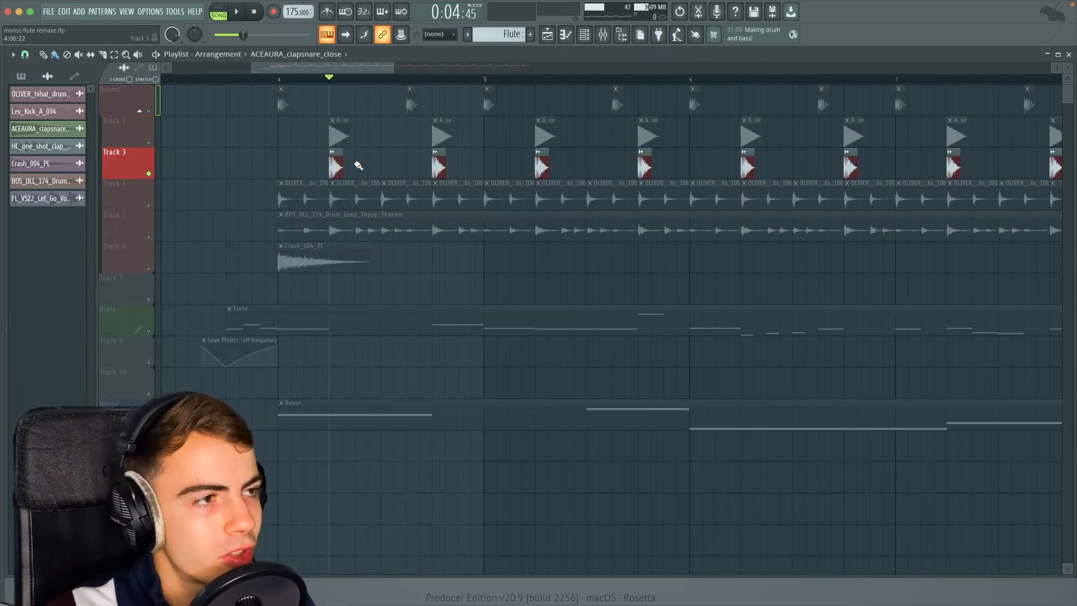
- Inspect the HC_one_shot_clap_extra_09 clap on Track 3, and solo and play the OLIVER_hihat_drum_loop_disco_16s_106 loop on Track 4
double_click(341, 165)
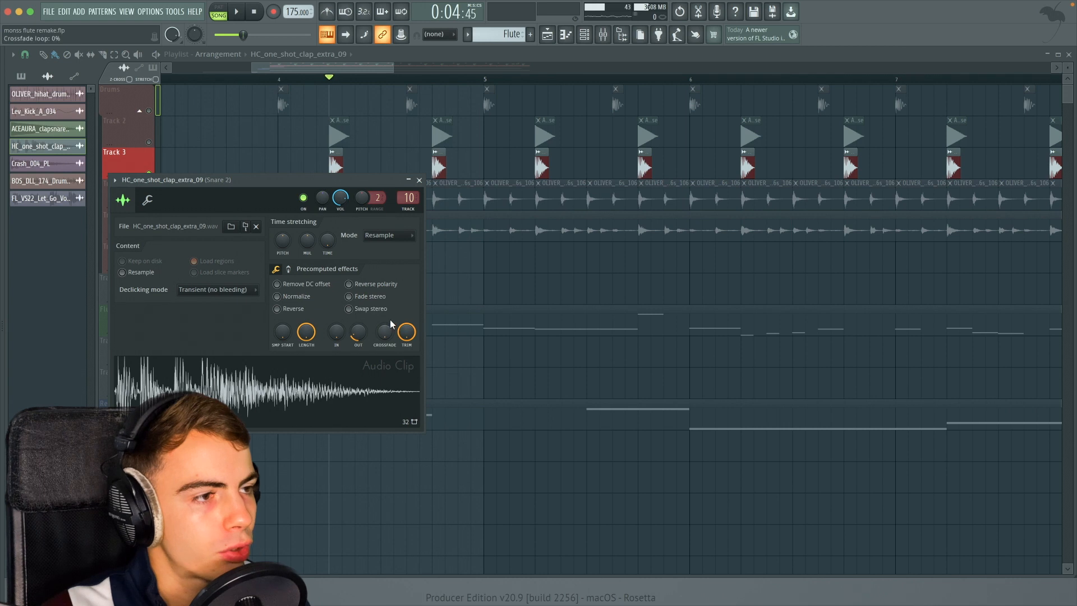
right_click(148, 205)
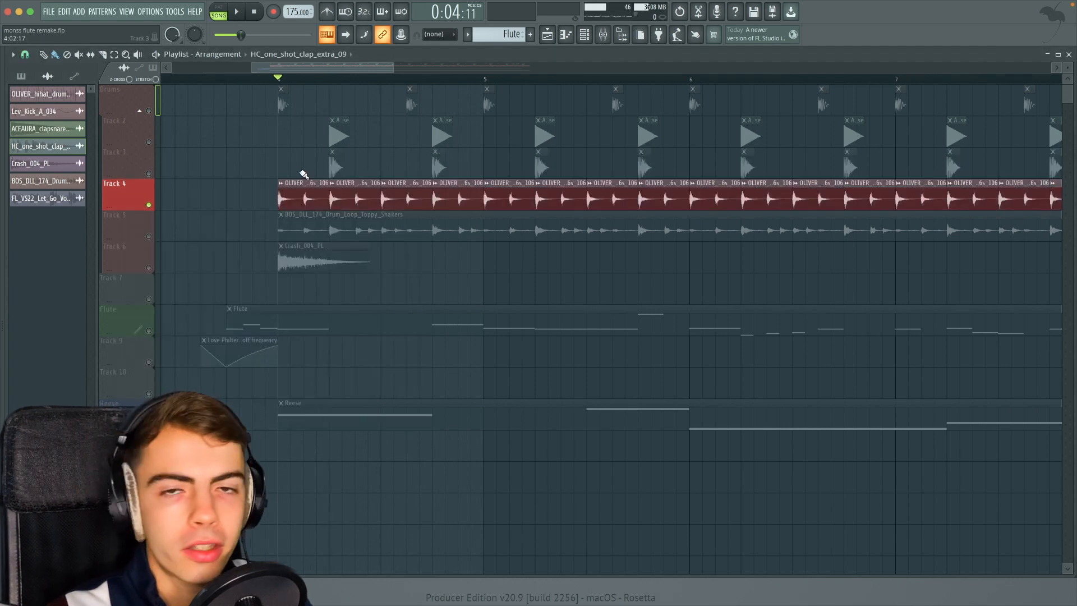
double_click(303, 193)
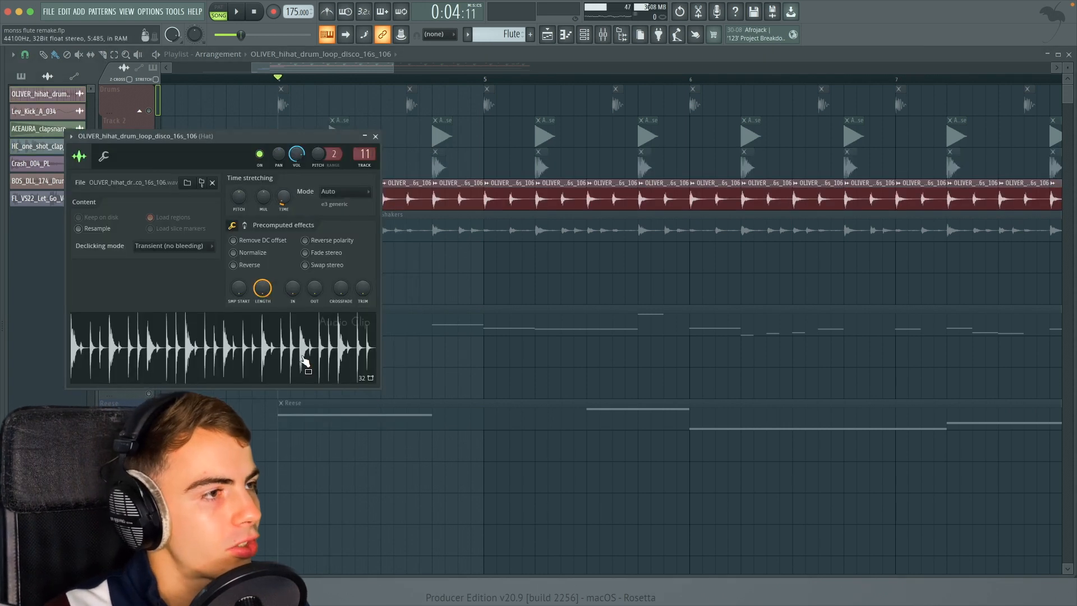
key("F6")
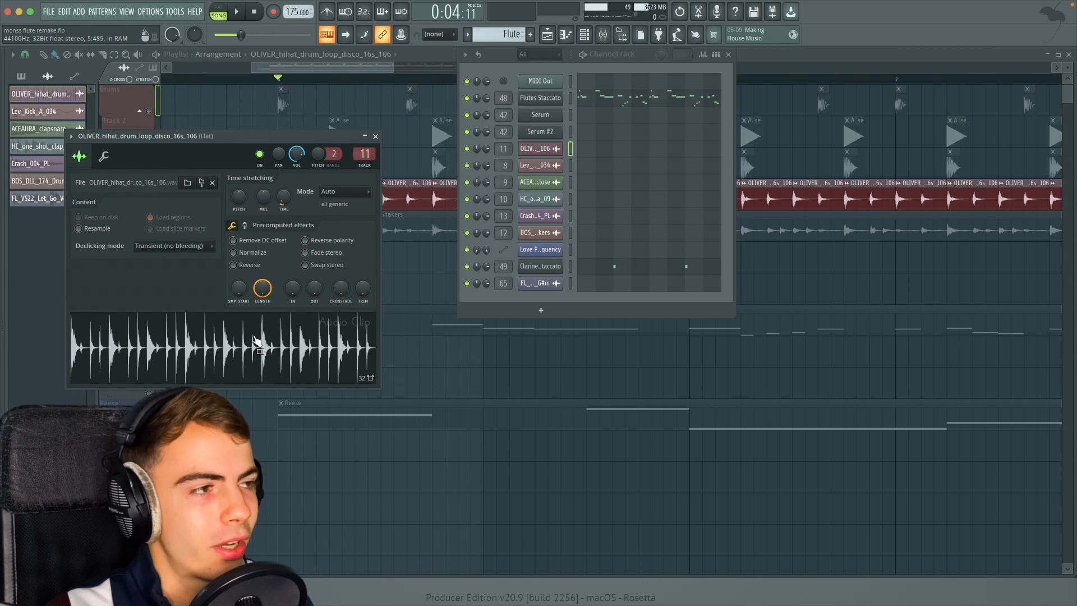
key("F12")
key("space")
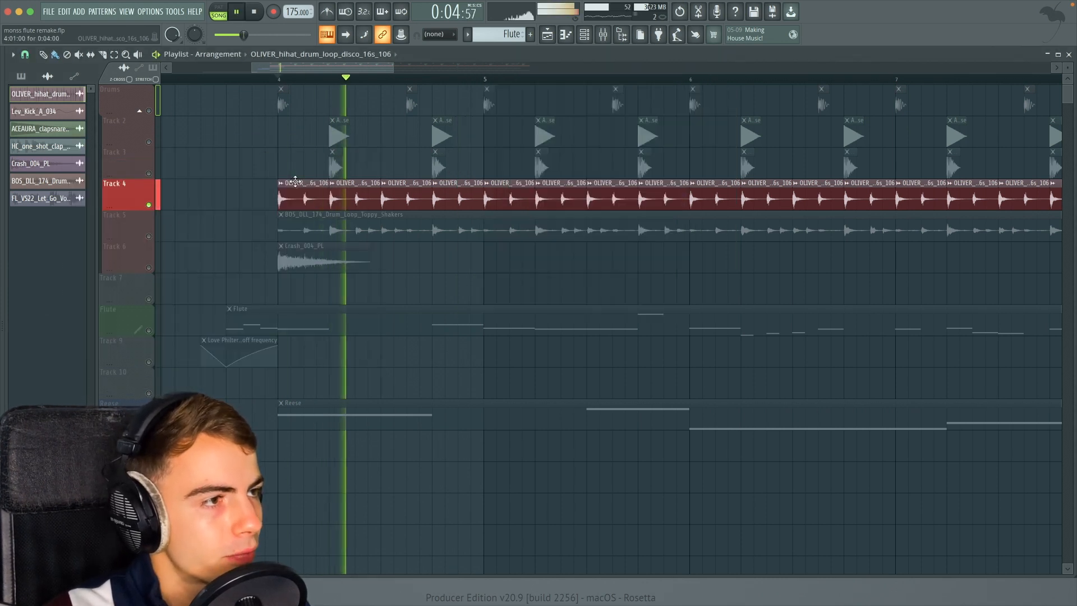
key("space")
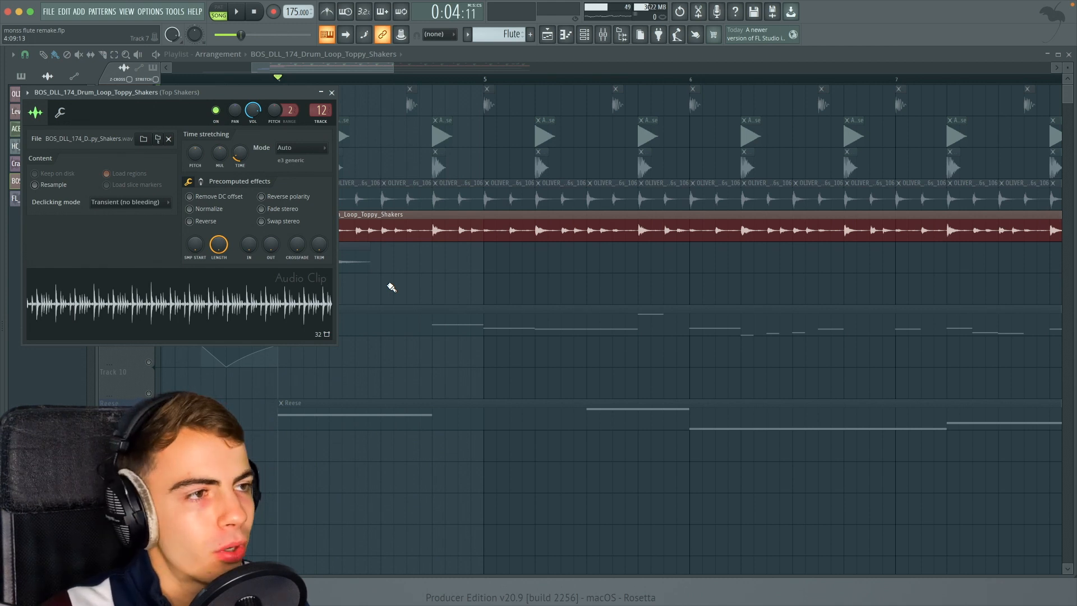
- Play the BOS_DLL_174_Drum_Loop_Toppy_Shakers loop and open the first effect on its mixer channel
key("space")
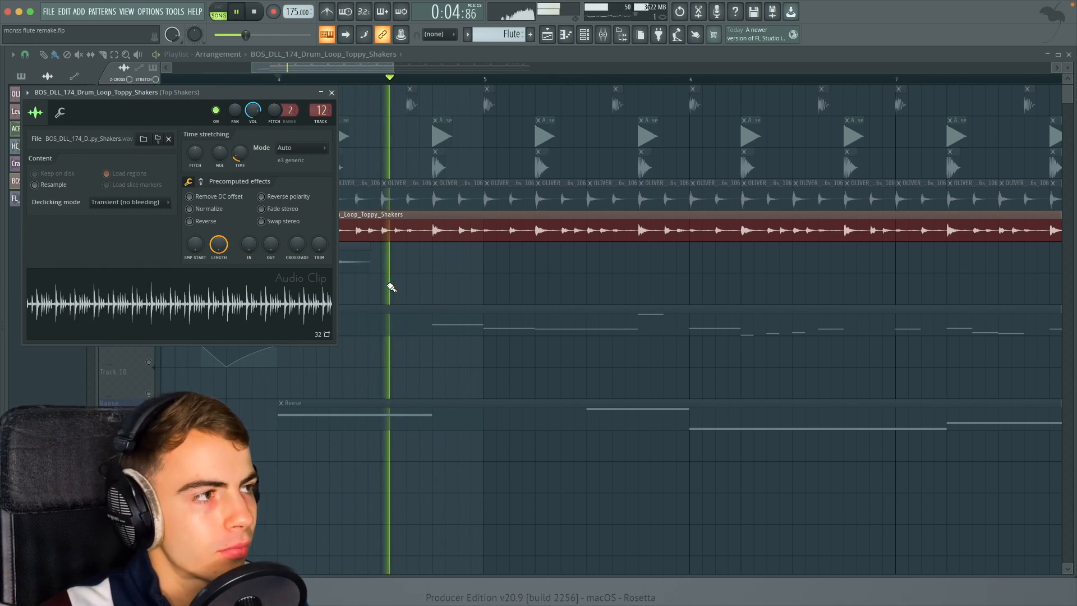
key("space")
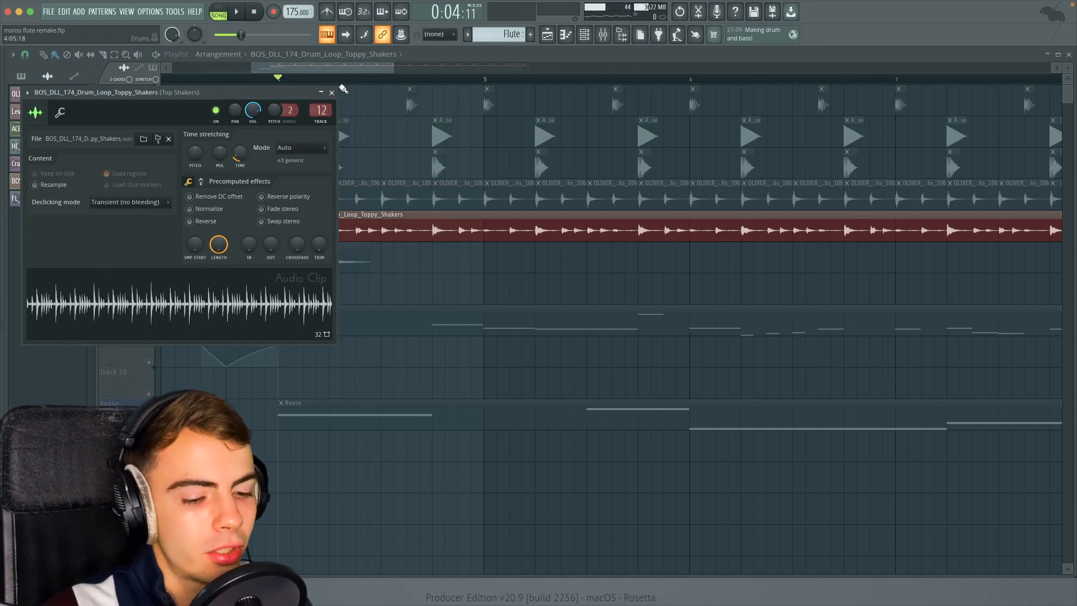
key("F9")
left_click(986, 410)
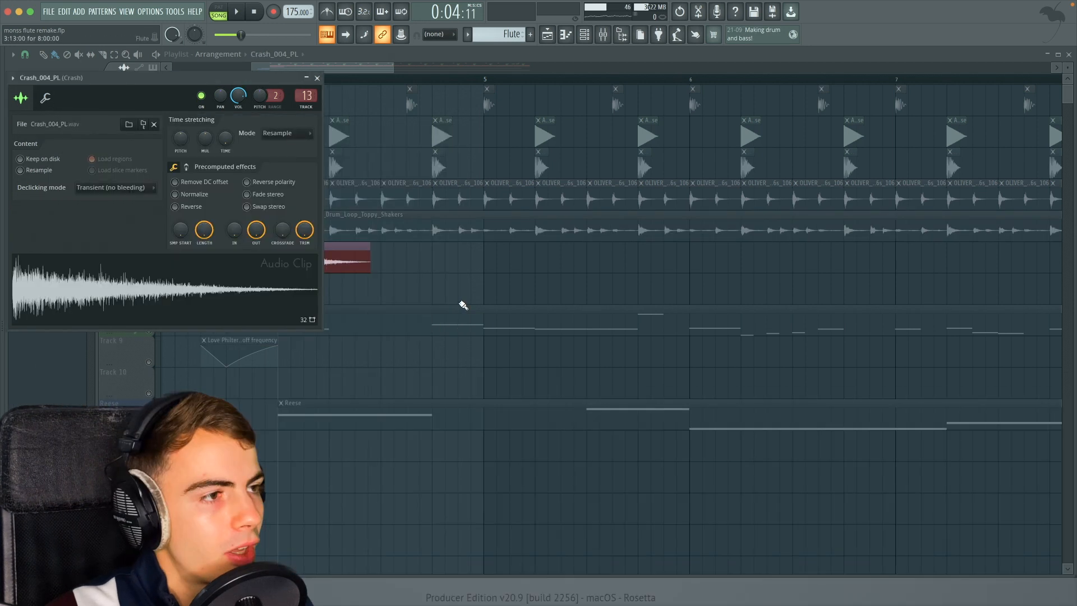
- Inspect the Crash_004_PL sample settings and its Fruity parametric EQ 2 and Fruity Delay 3 effects, and play the crash
key("Escape")
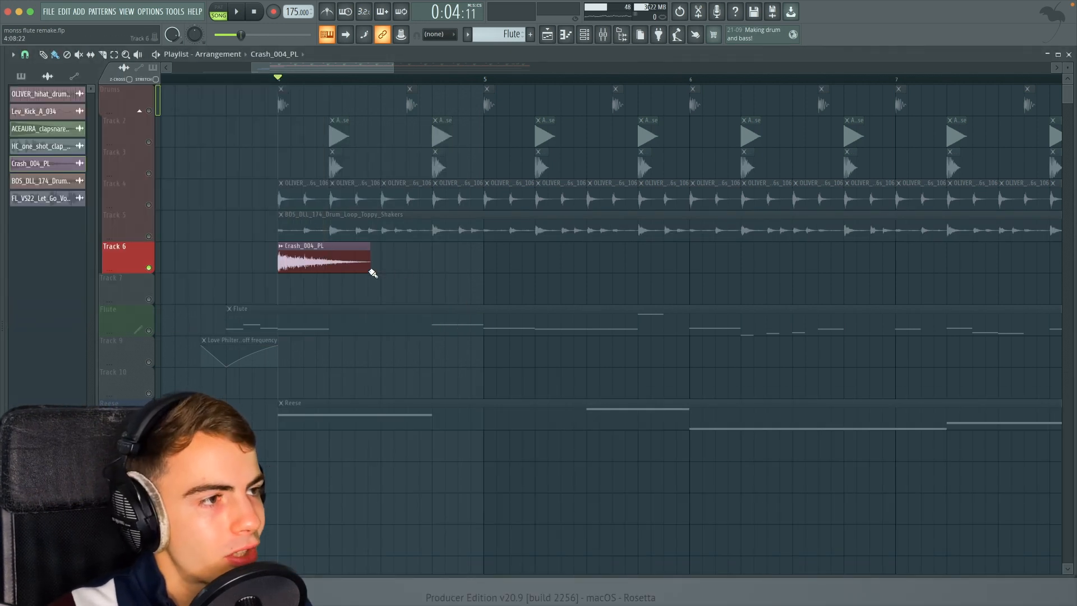
double_click(349, 262)
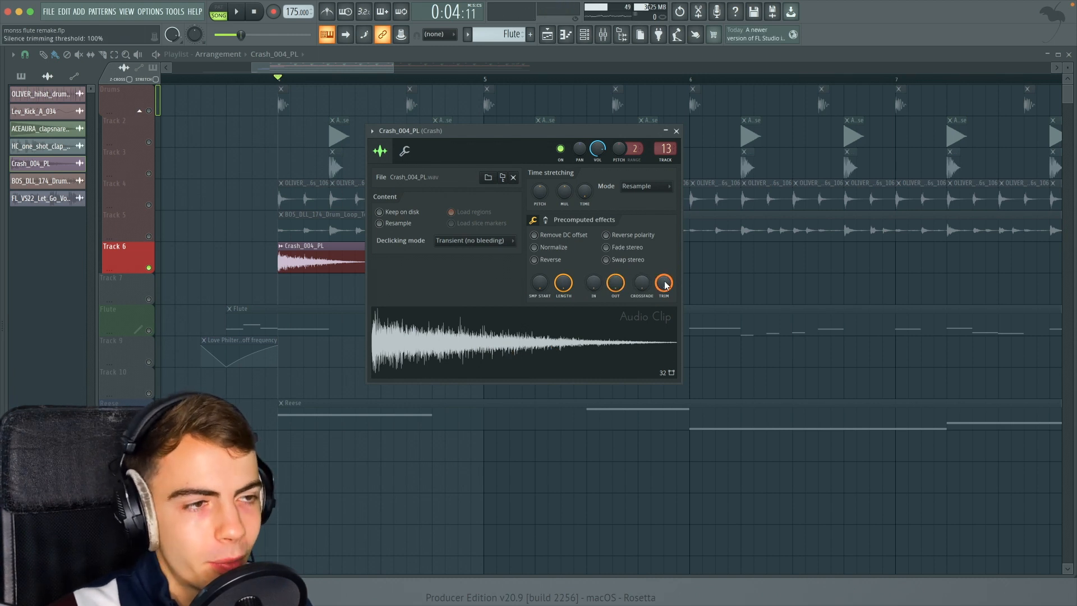
key("F9")
left_click(1004, 412)
left_click(1004, 421)
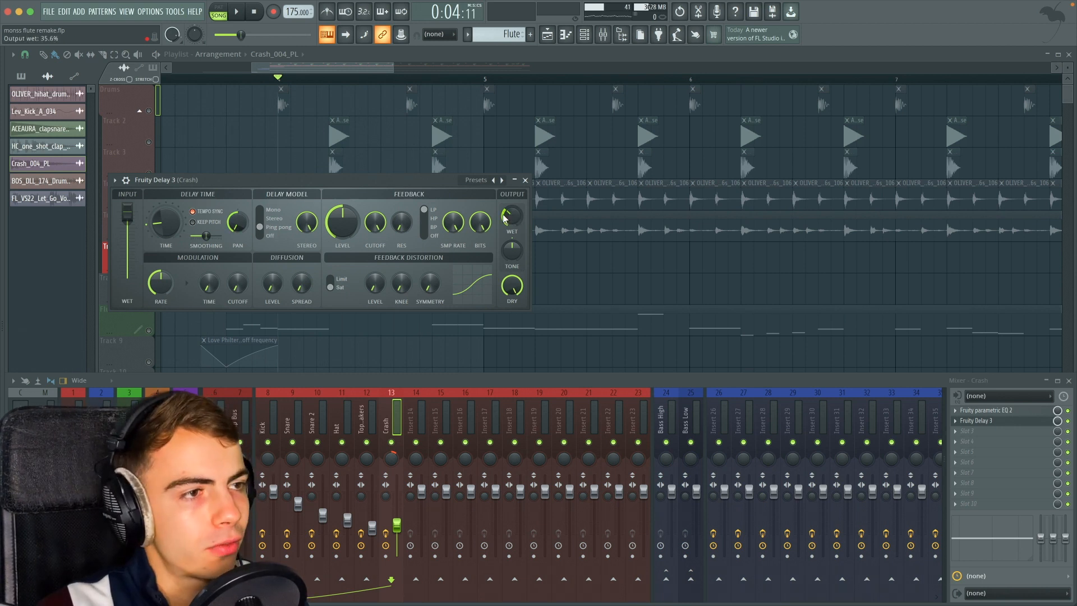
left_click(448, 332)
key("space")
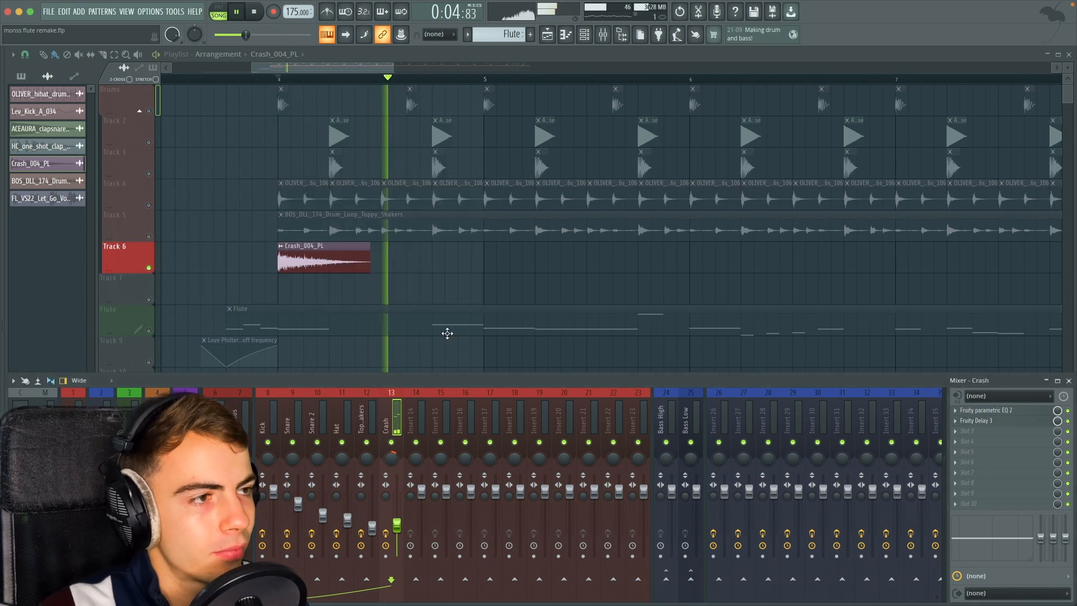
key("space")
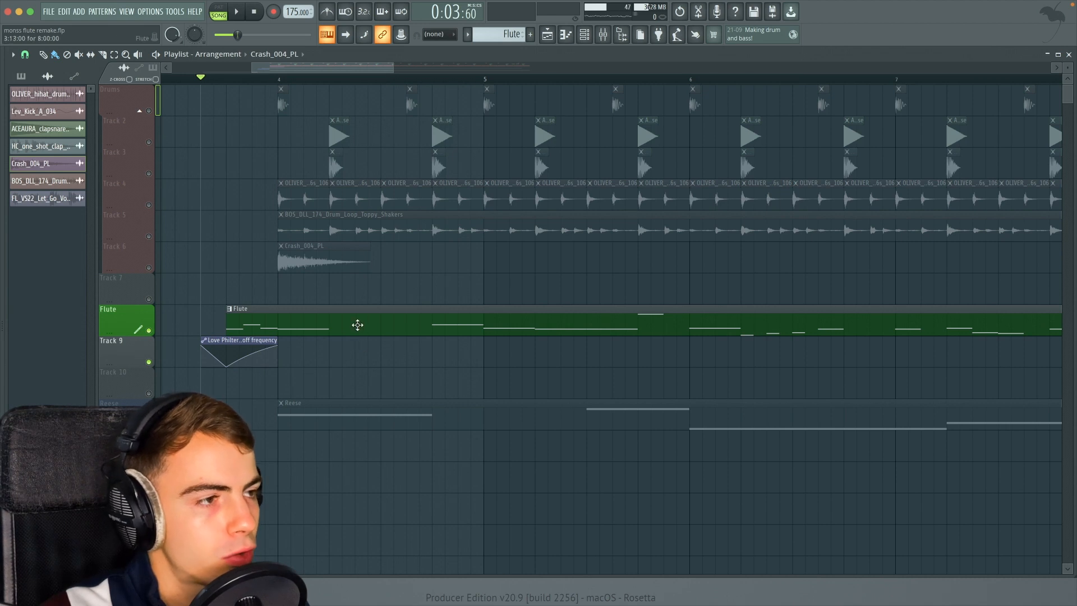
- Open the Flute pattern's Flutes Staccato instrument in FLEX and look through its free and installed packs
left_click(357, 325)
key("F6")
left_click(540, 98)
left_click(231, 130)
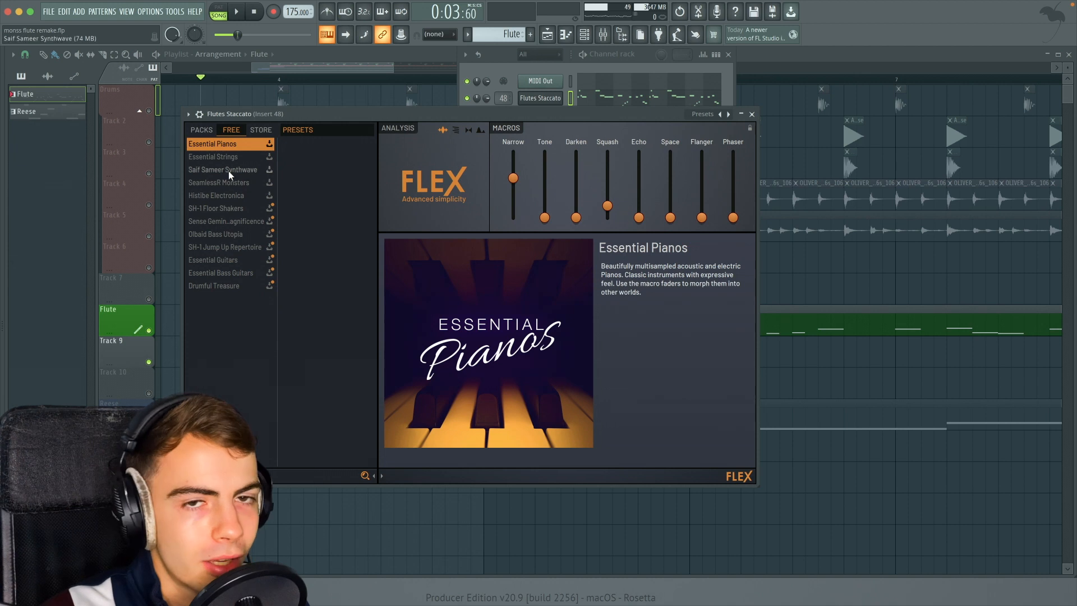
left_click(209, 131)
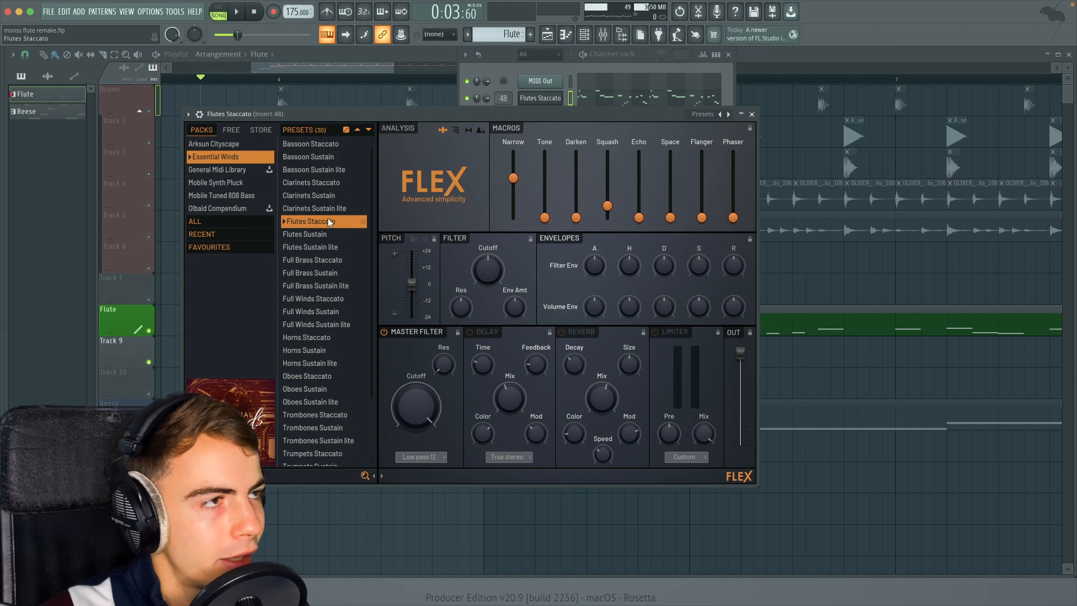
- Switch playback to pattern mode and play the Flute pattern
key("l")
key("space")
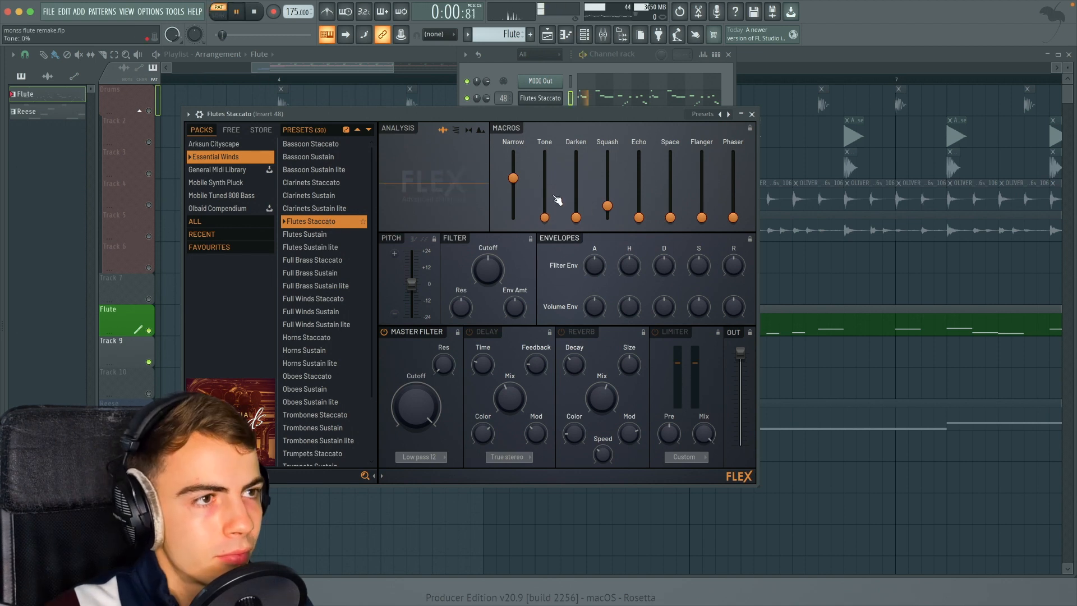
key("space")
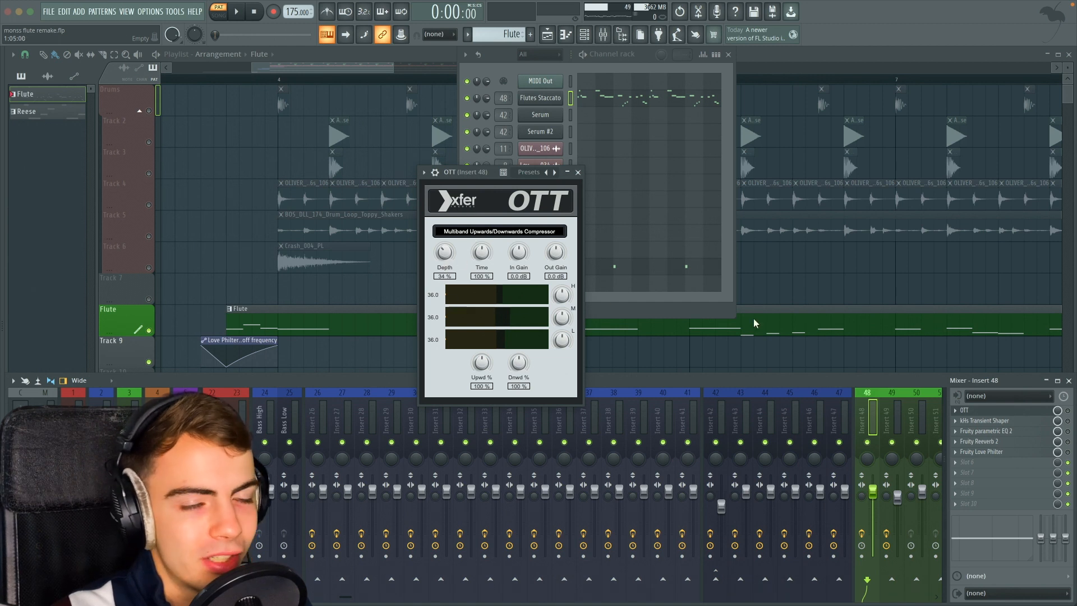
- Play the Flute pattern with the OTT settings open, and again with the kHs Transient Shaper settings open
key("space")
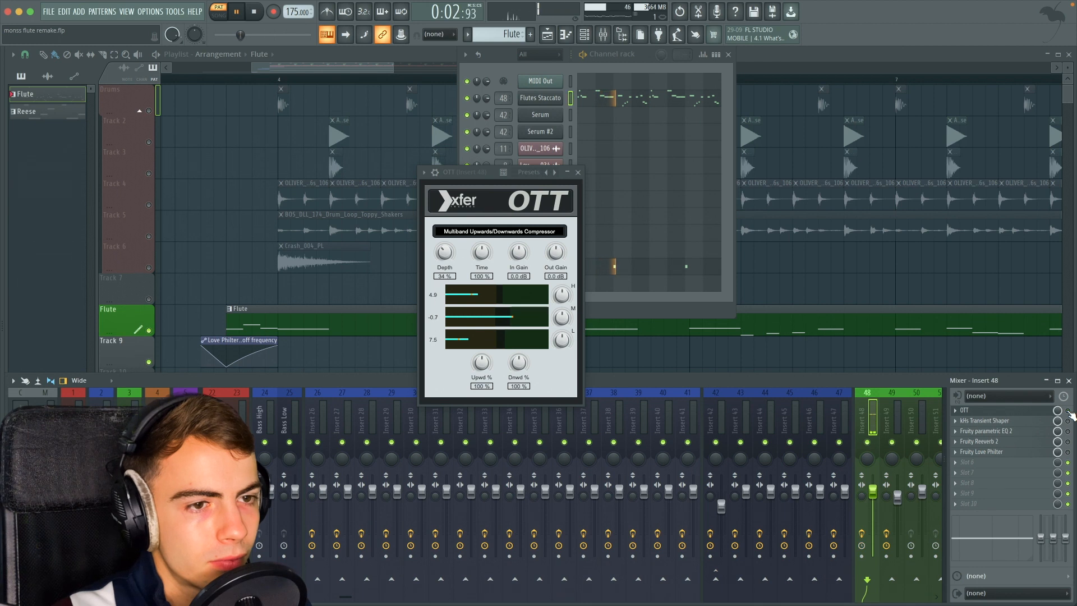
key("space")
left_click(994, 421)
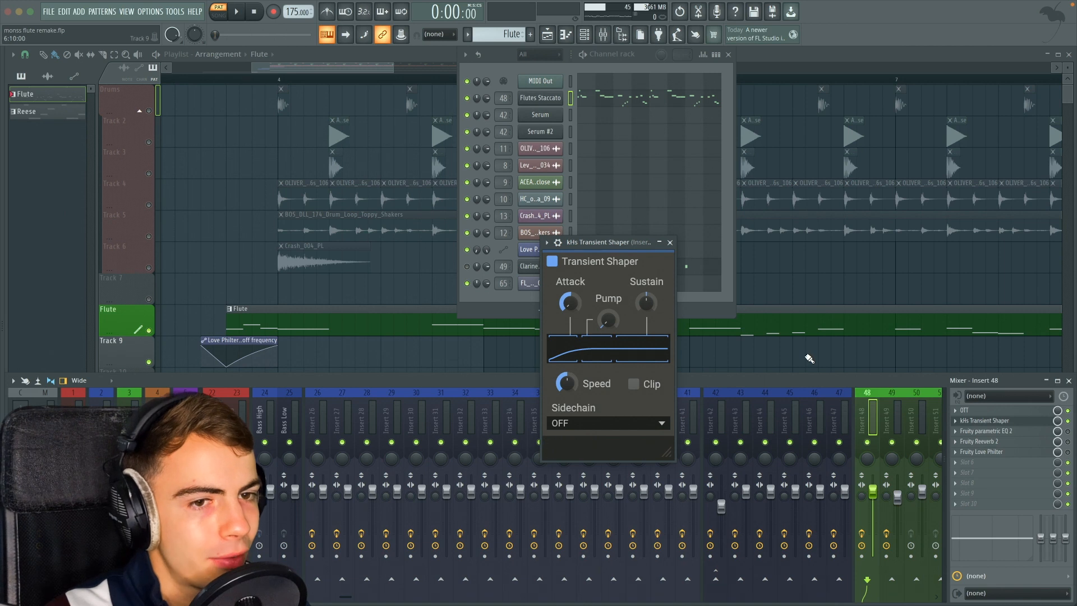
key("space")
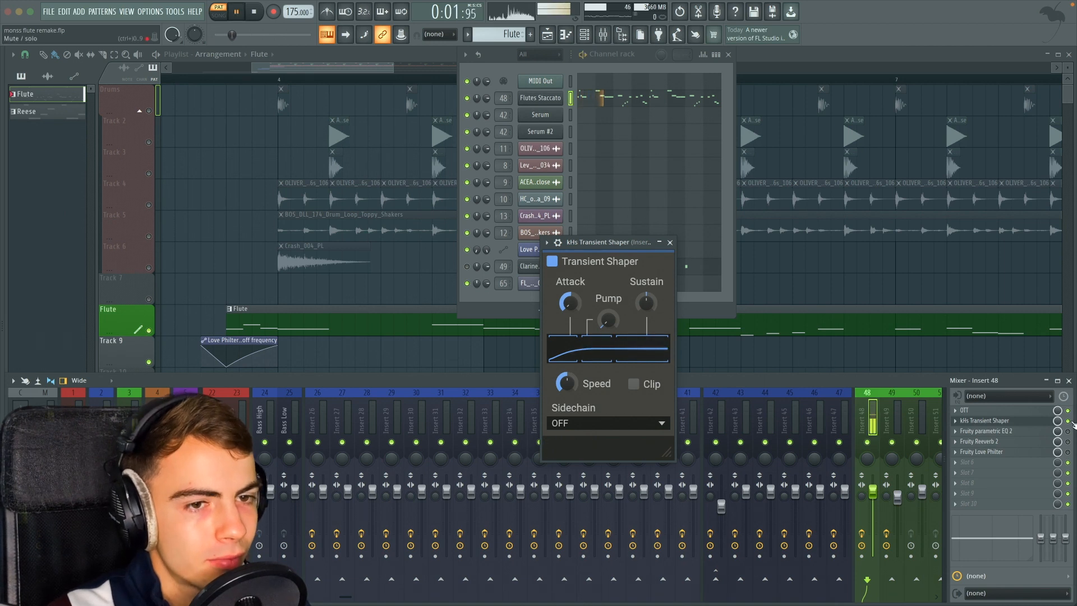
key("space")
- Inspect the flute channel's Fruity parametric EQ 2 and Fruity Reeverb 2 effects, and play the pattern with the reverb open
left_click(1035, 432)
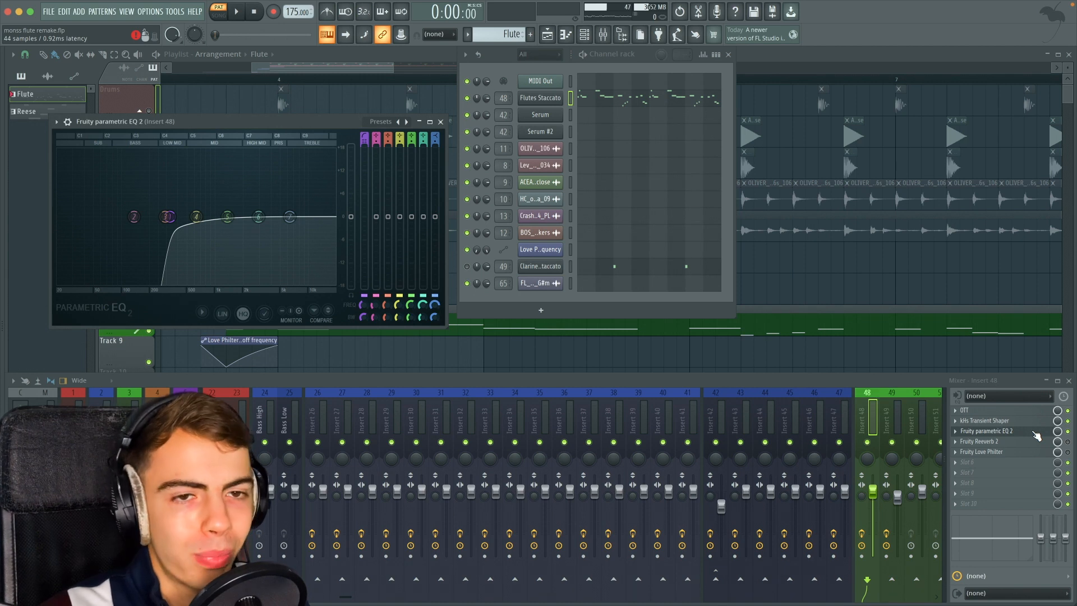
left_click(1035, 433)
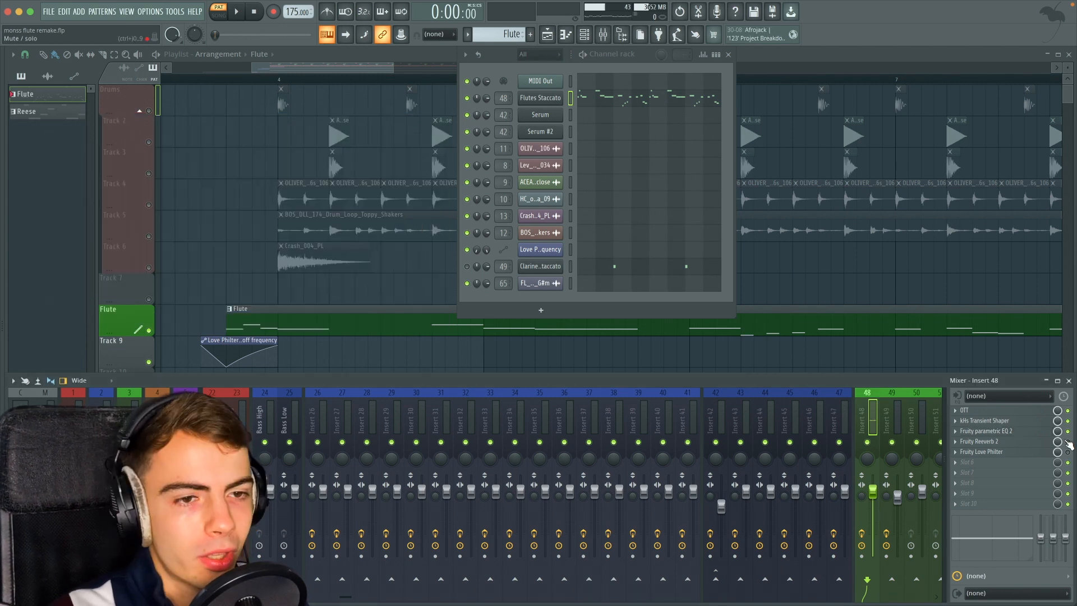
left_click(988, 442)
key("space")
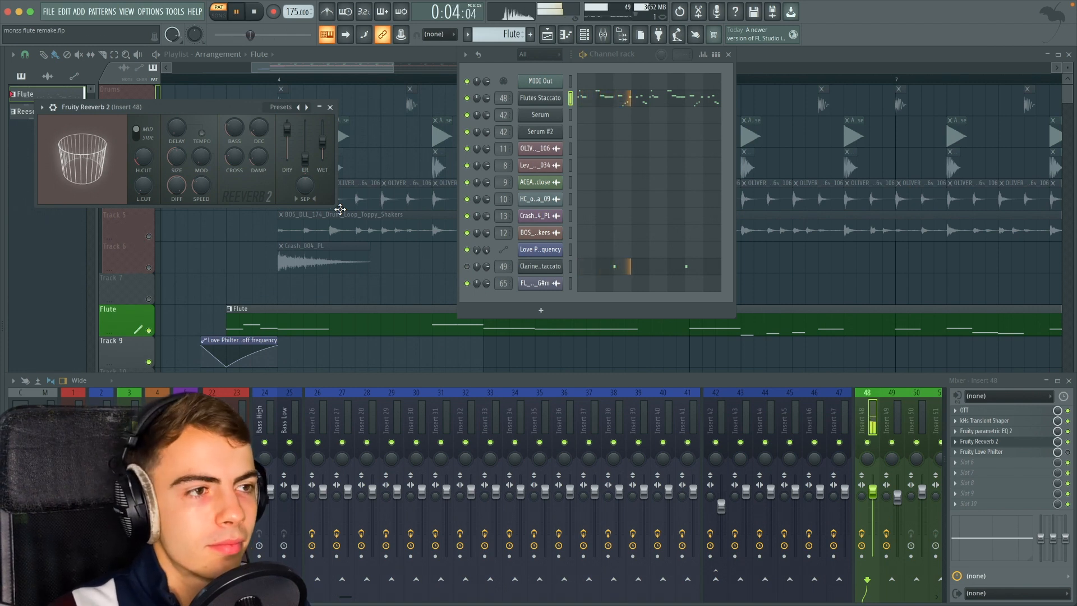
key("space")
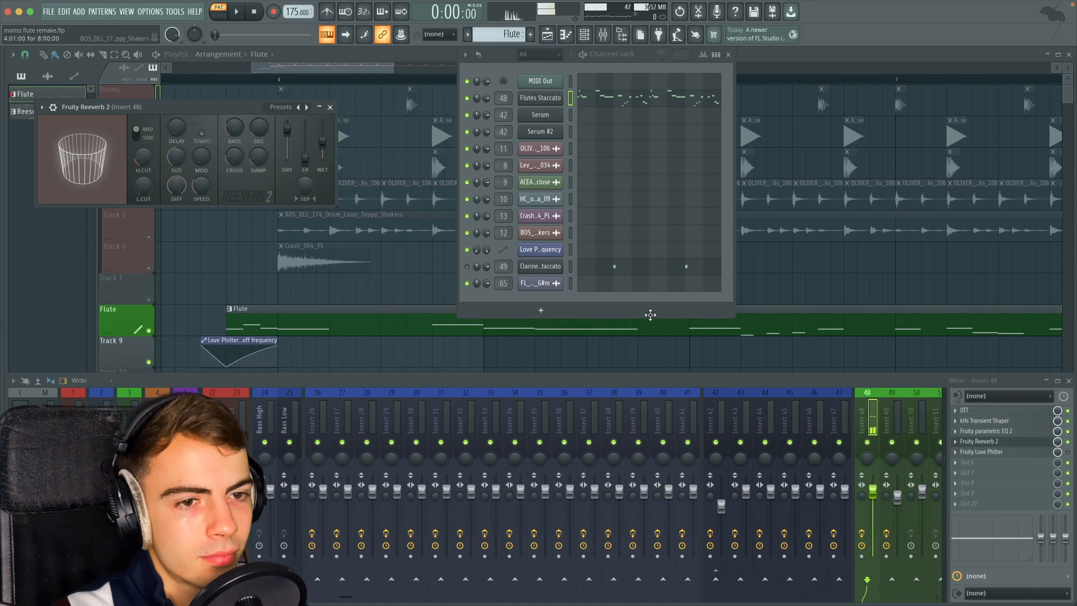
left_click(980, 443)
- Inspect the flute's Fruity Love Philter effect and play the arrangement from the start of its cutoff frequency automation clip
left_click(1030, 453)
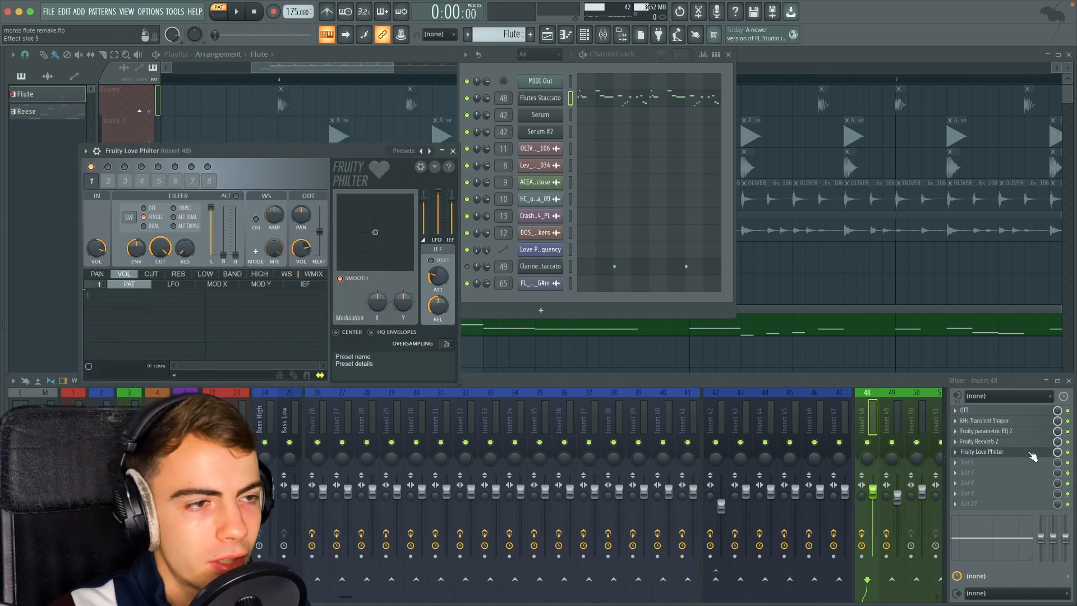
left_click(1030, 454)
left_click(201, 79)
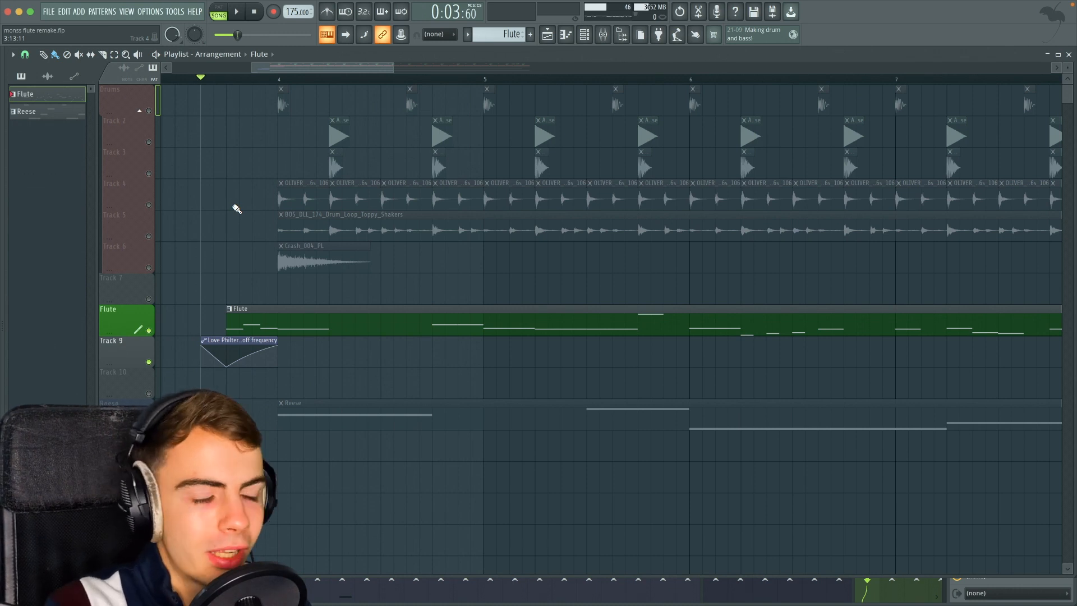
key("space")
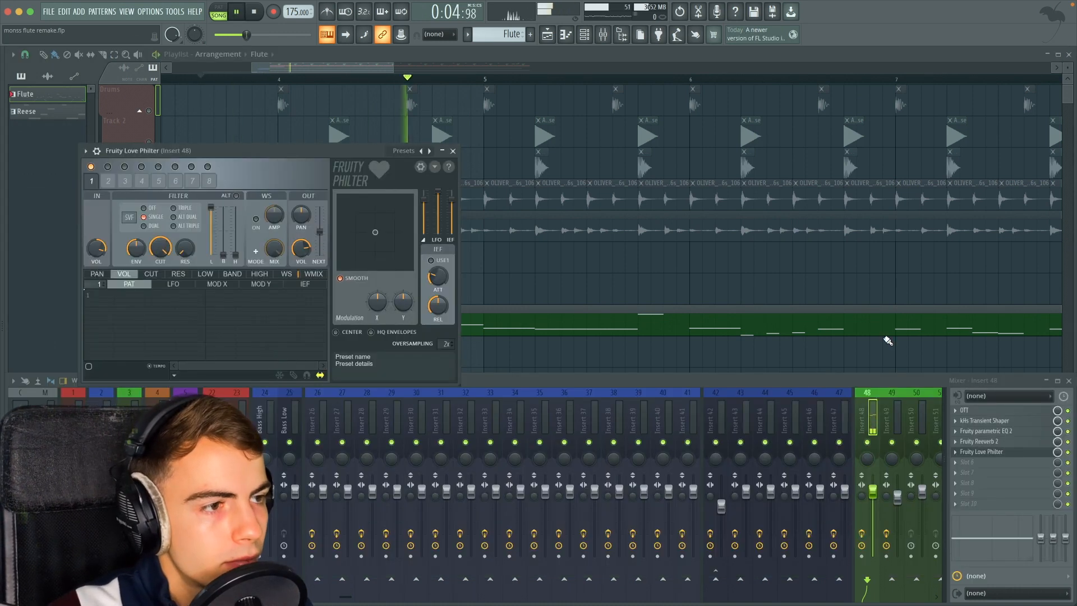
key("space")
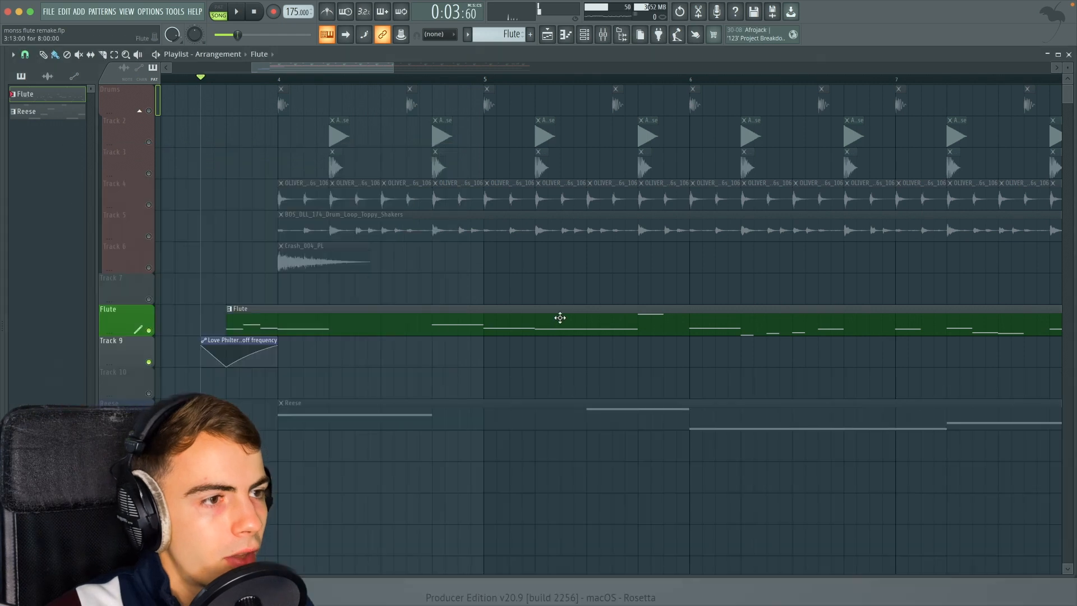
- Open the Clarinets Staccato channel in FLEX and view its preset in the Essential Winds pack
left_click(638, 79)
left_click(592, 37)
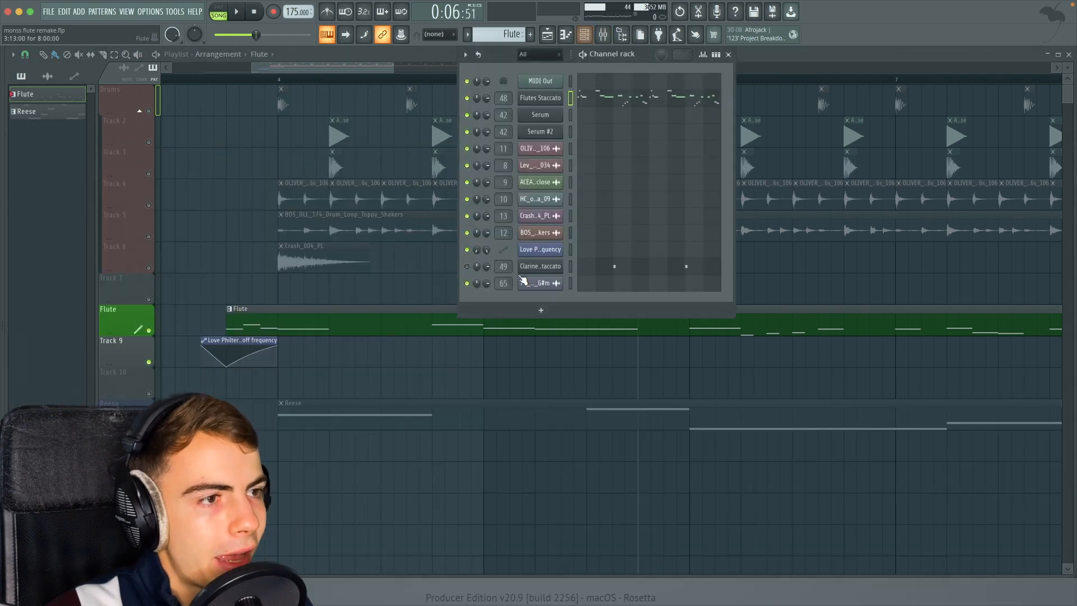
left_click(547, 267)
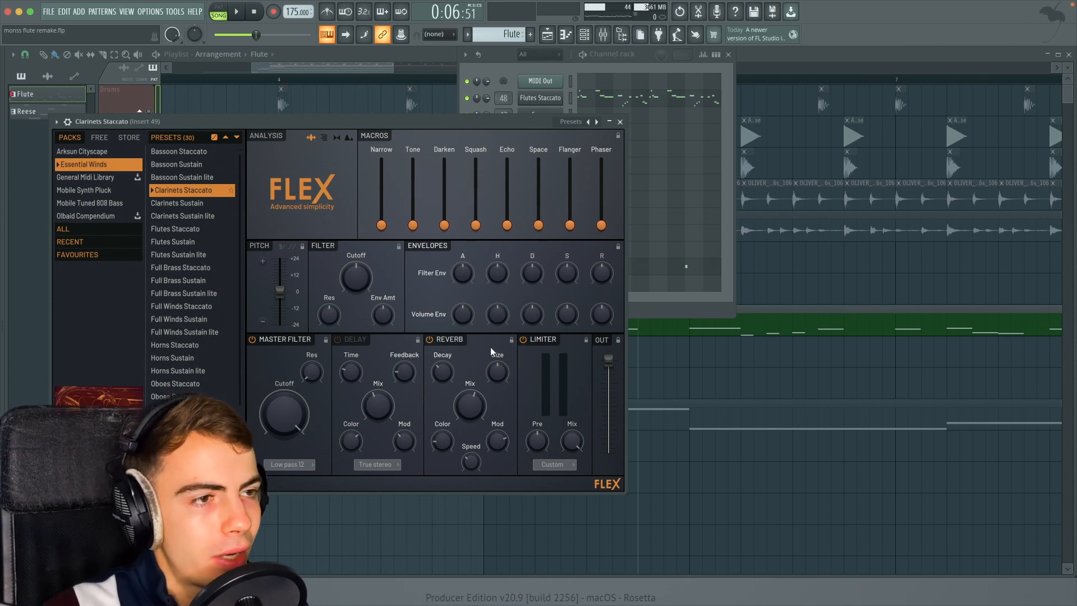
key("Escape")
- Inspect the clarinet's Fruity parametric EQ 2 and Fruity Reeverb 2 effects, and view its C8 notes in the piano roll
key("F9")
left_click(992, 414)
left_click(991, 414)
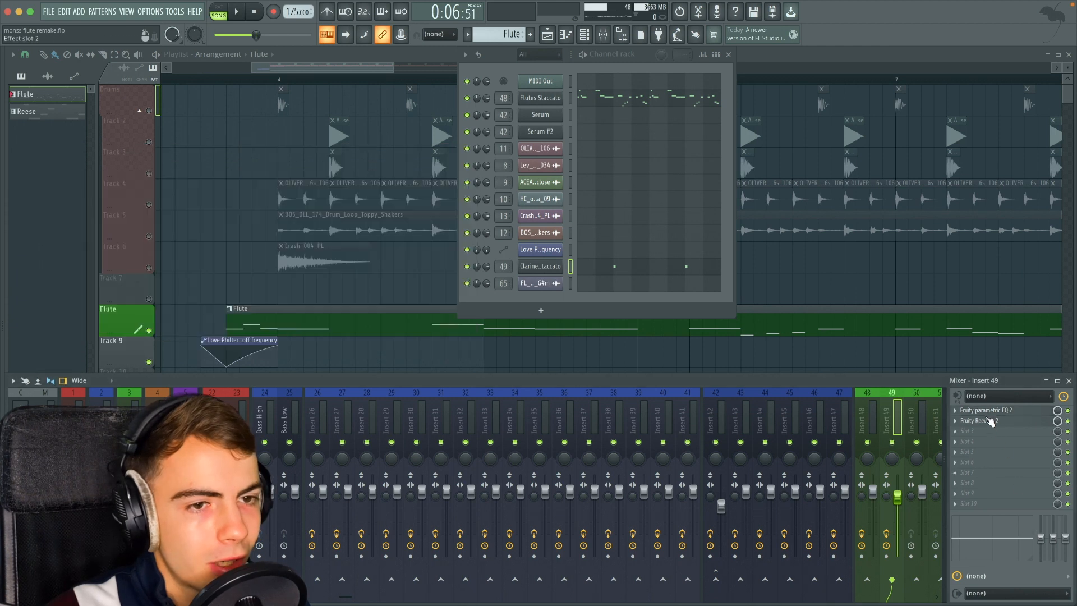
left_click(979, 421)
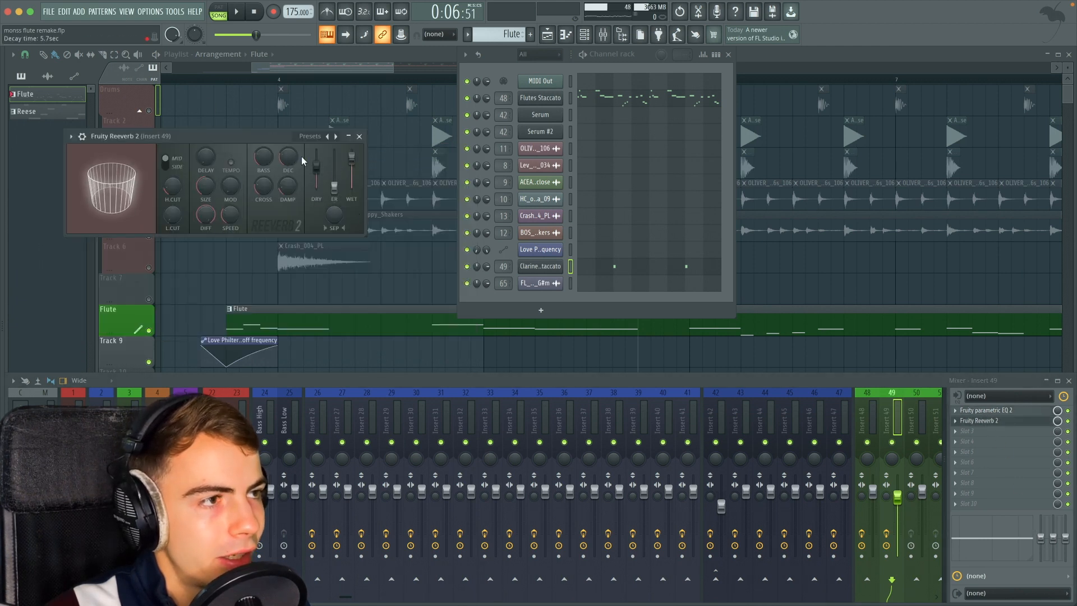
left_click(593, 274)
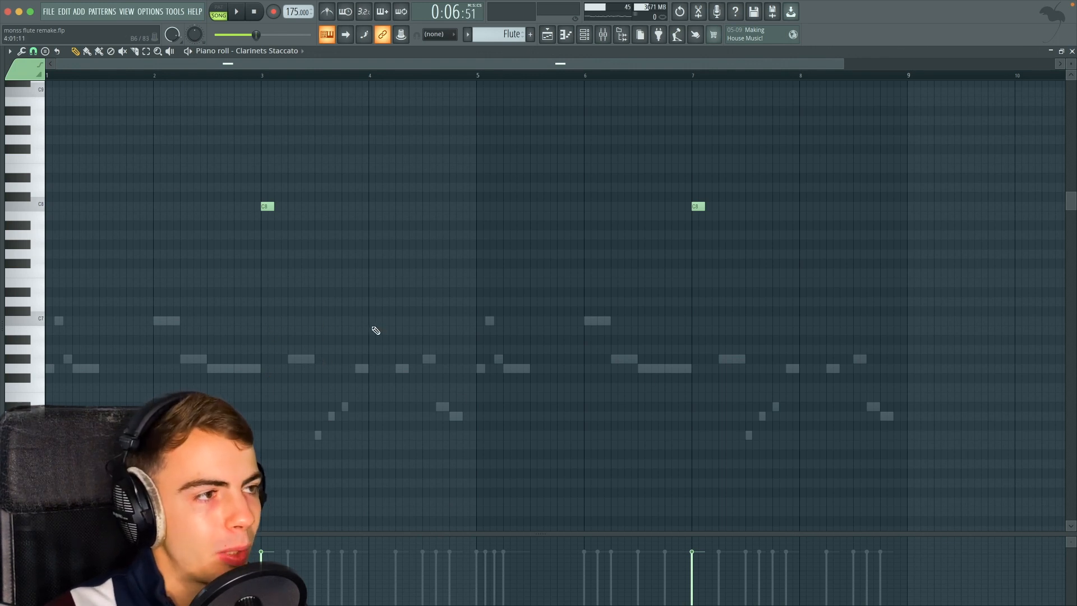
left_click(266, 206)
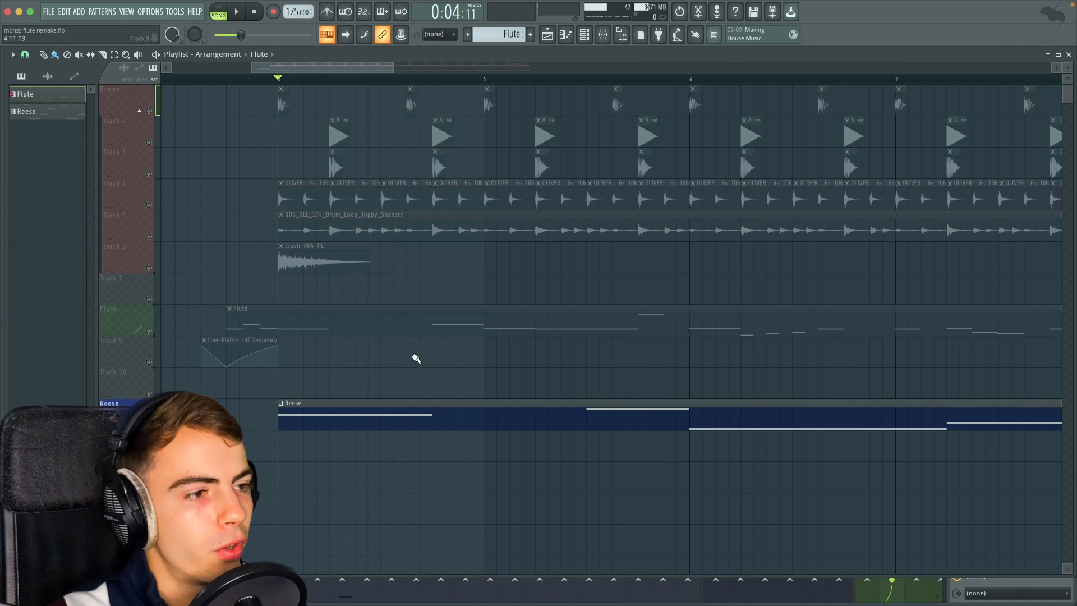
- Open the Reese pattern's Serum #2 instrument and view its oscillator, filter and FX settings
left_click(419, 400)
left_click(585, 37)
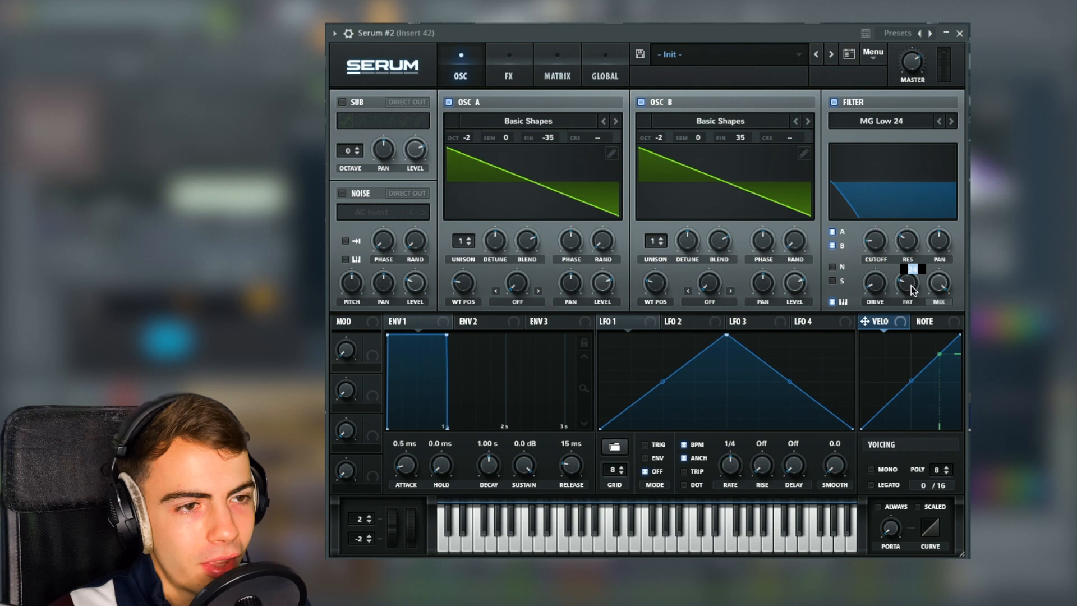
left_click(528, 75)
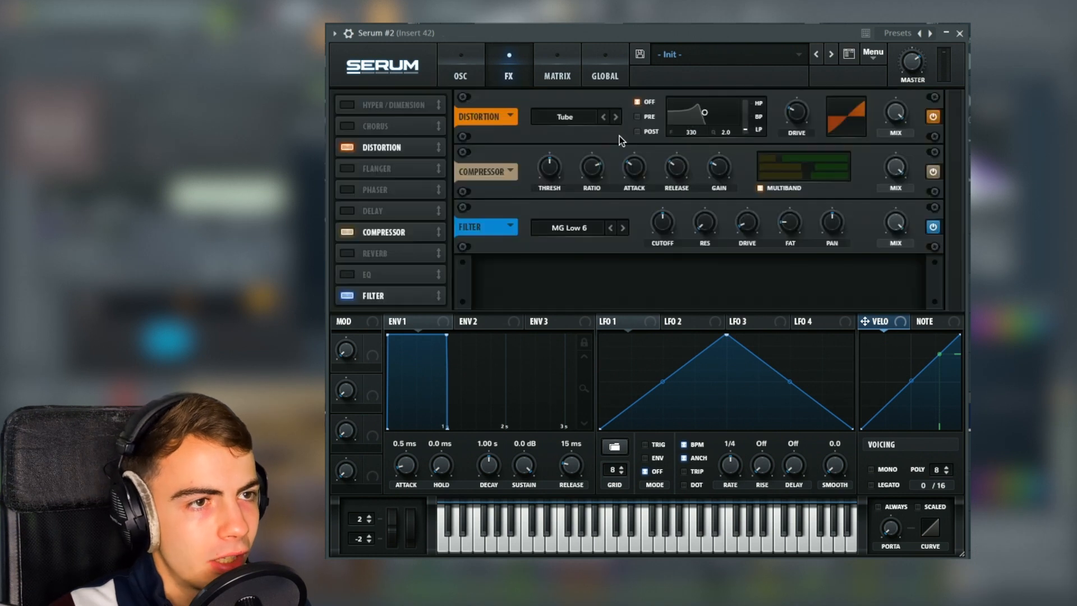
- Examine the Tube distortion's drive and the multiband compressor's band levels and gain in Serum #2
double_click(795, 117)
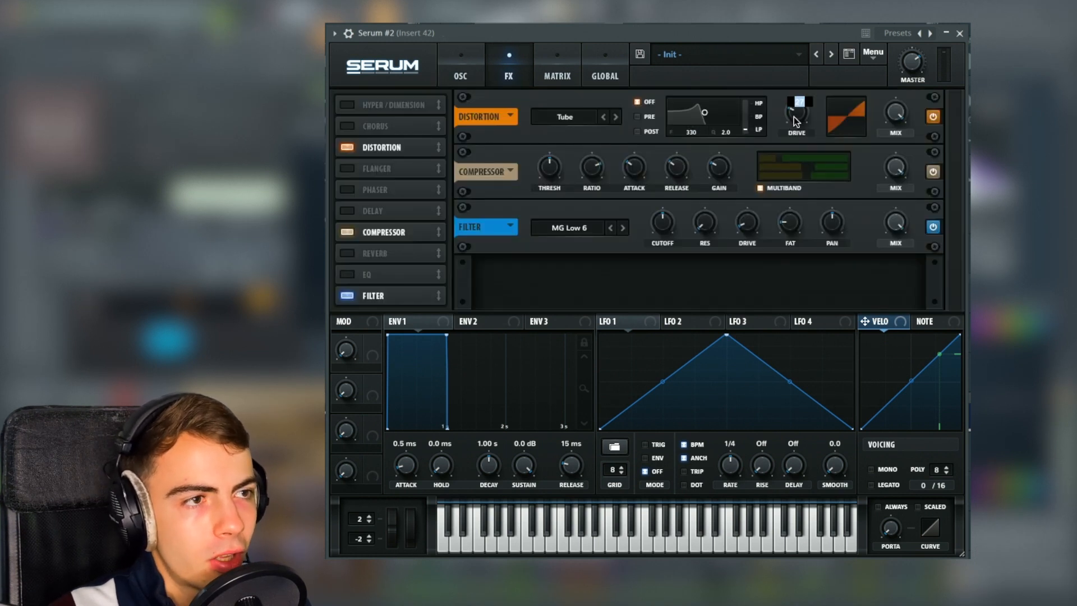
key("Return")
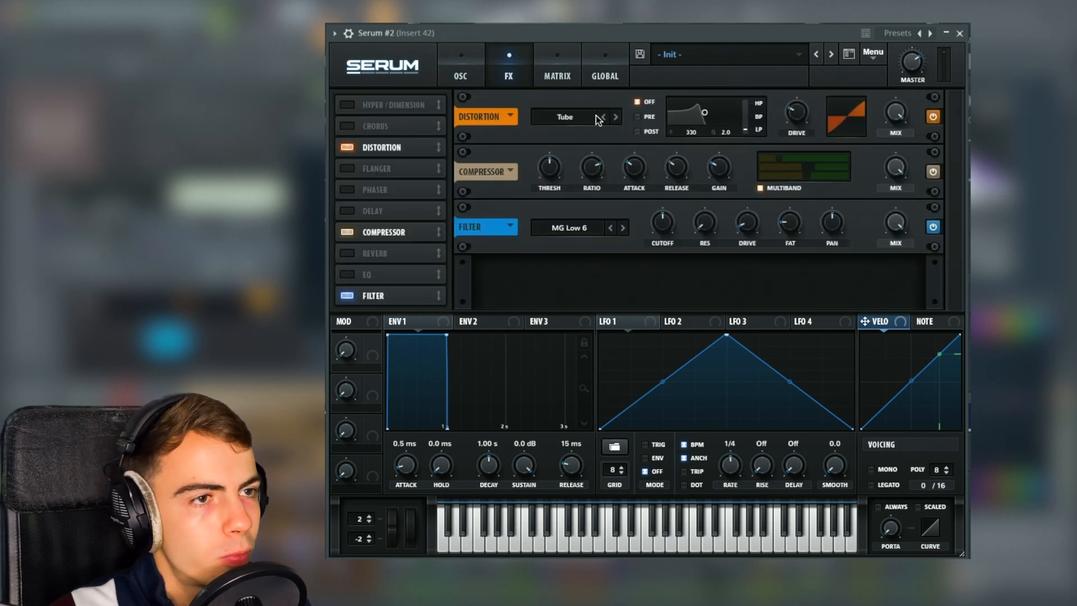
double_click(799, 108)
key("Return")
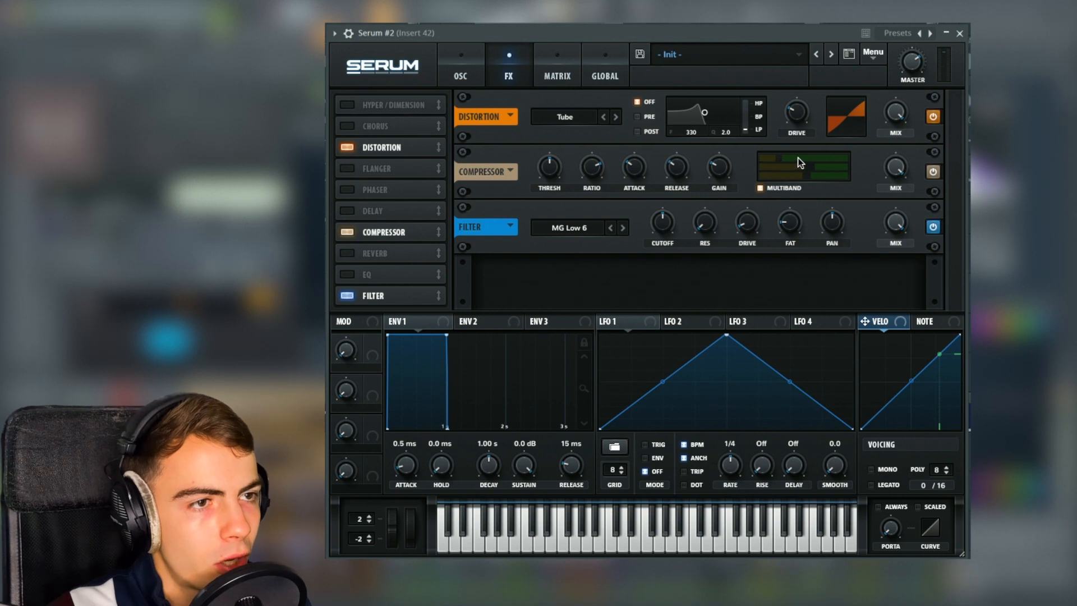
left_click_drag(818, 154, 784, 162)
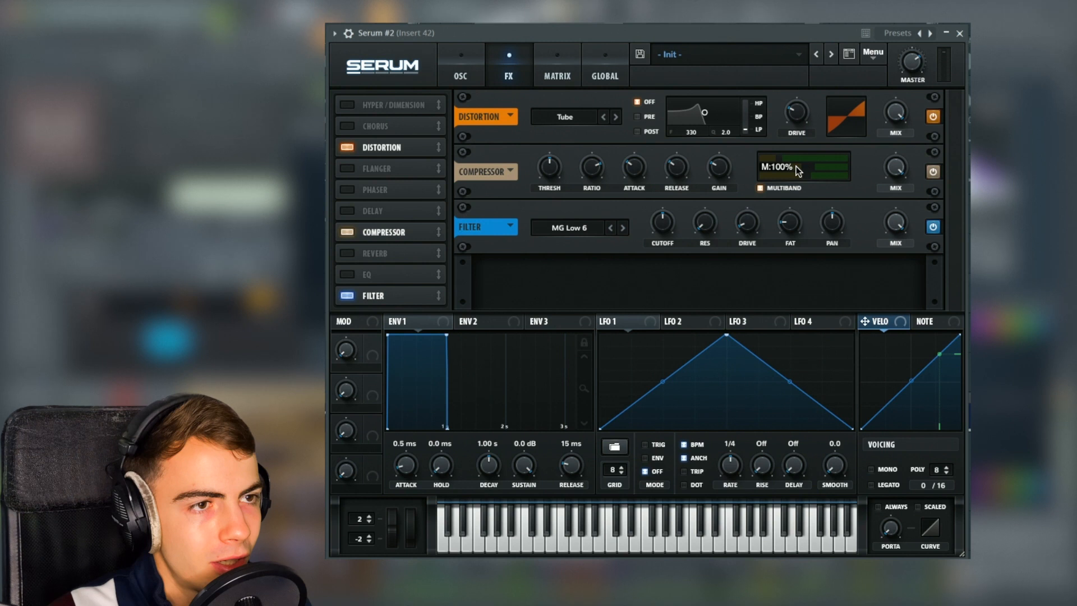
double_click(724, 170)
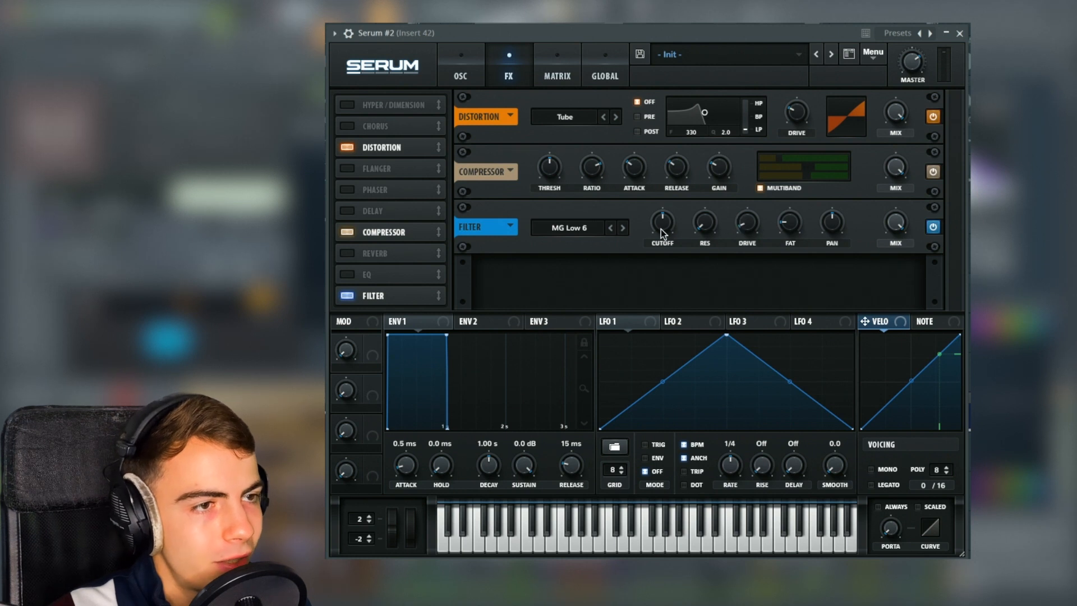
- Examine the fat, drive and cutoff values of the MG Low 6 effect filter in Serum #2
double_click(787, 225)
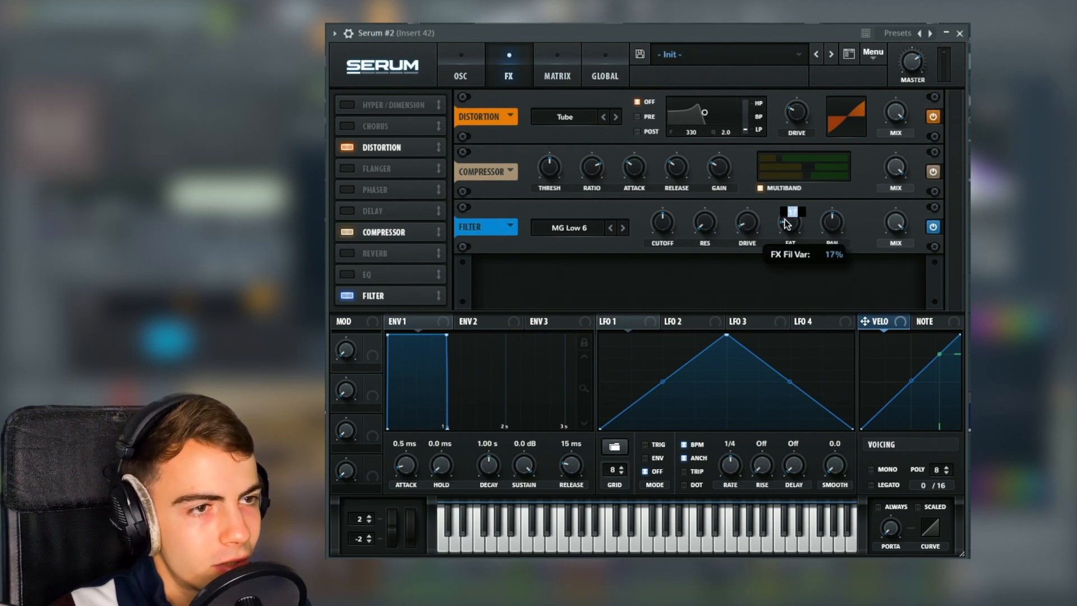
left_click(751, 231)
double_click(751, 230)
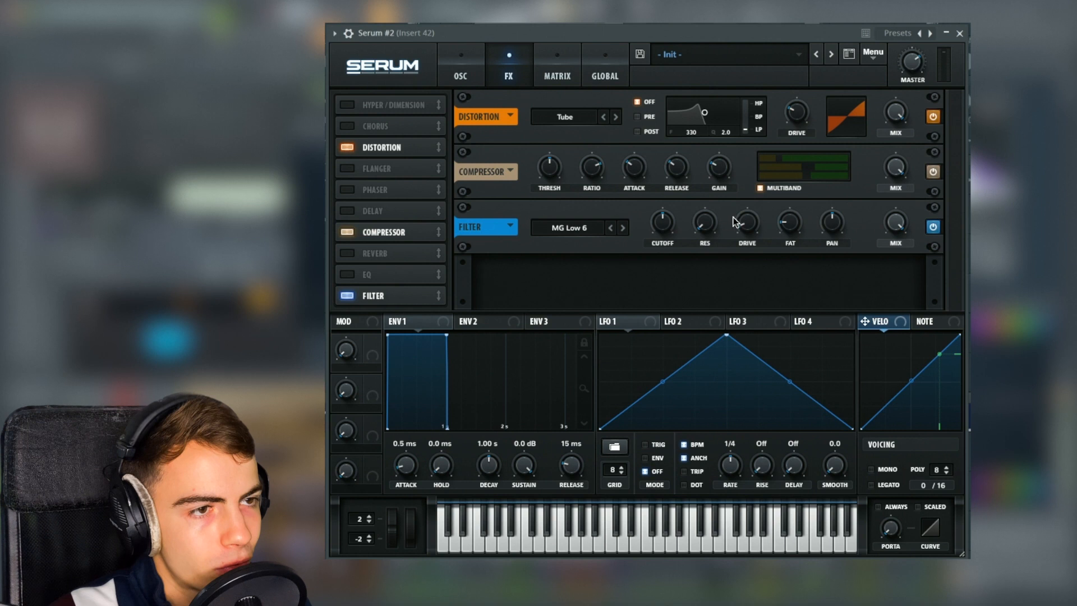
double_click(659, 228)
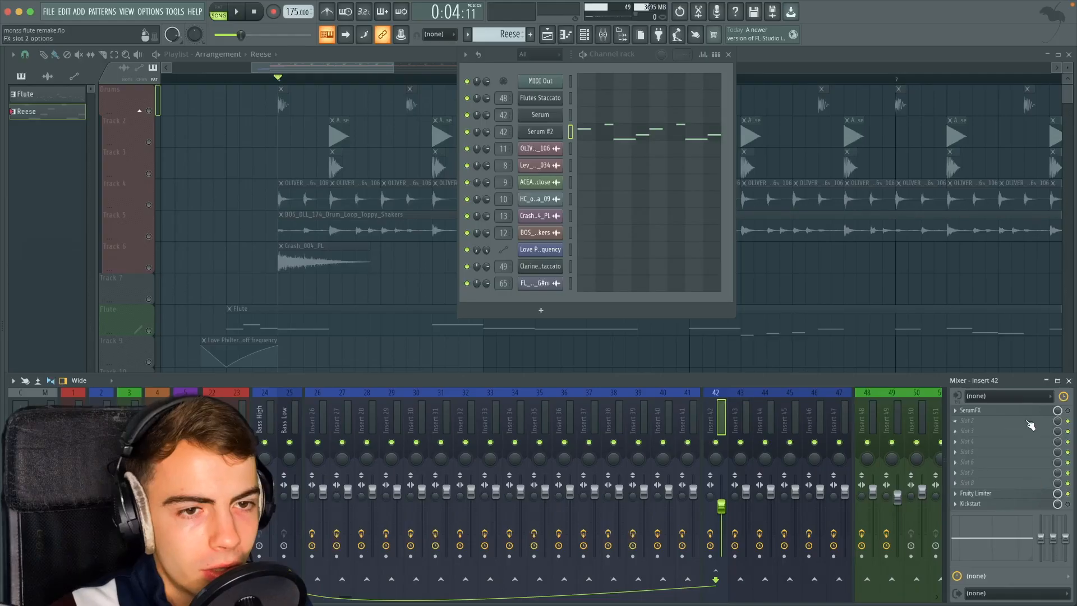
- Unmute the Drums track and play the Reese with its Fruity Limiter settings open
left_click(1027, 495)
left_click_drag(172, 82, 536, 221)
left_click(149, 111)
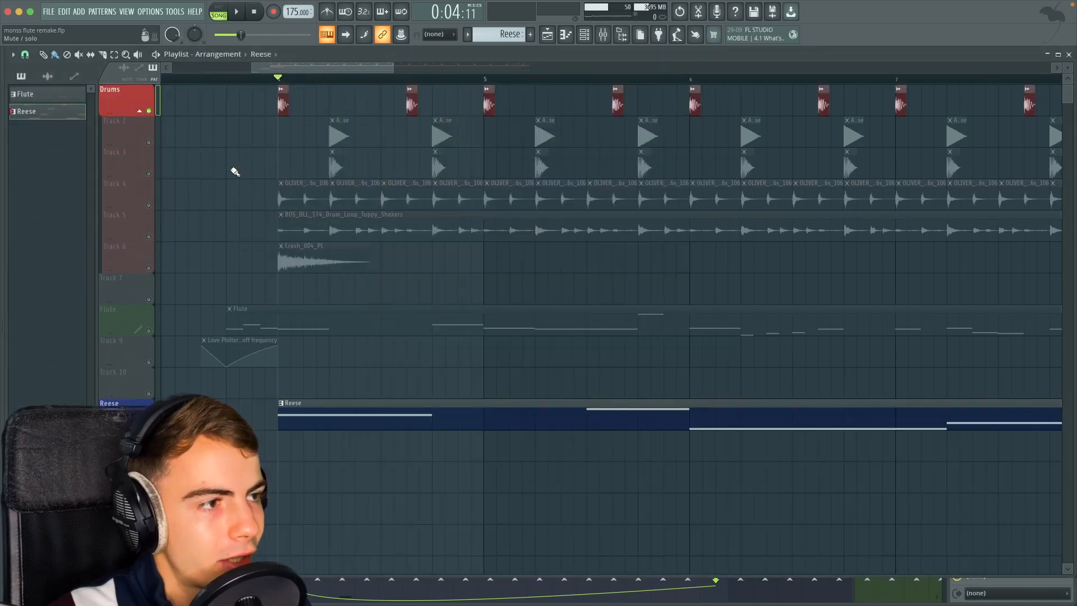
key("F9")
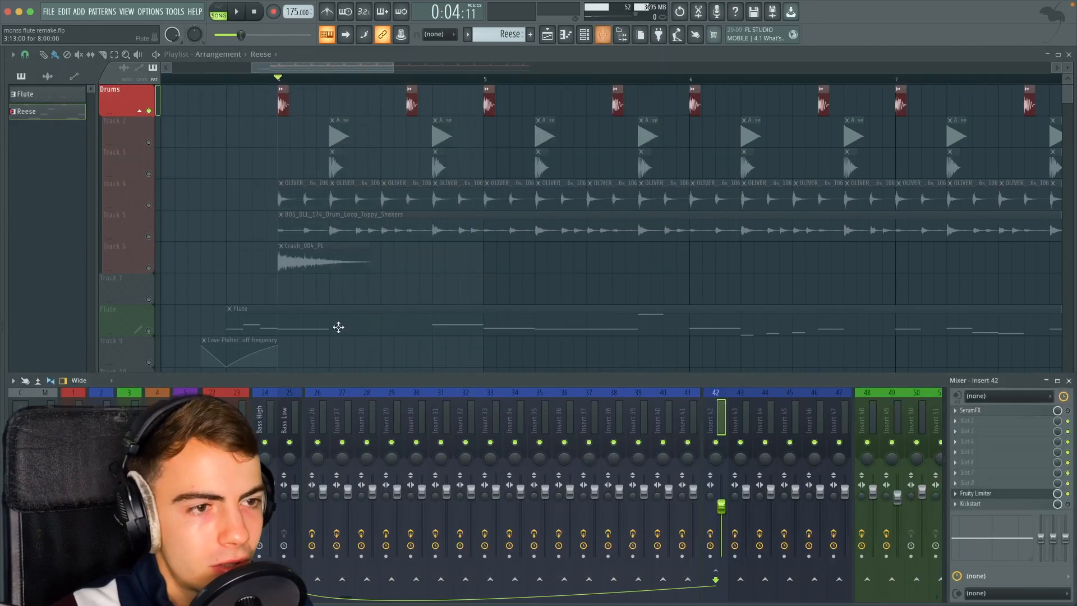
left_click(980, 494)
key("space")
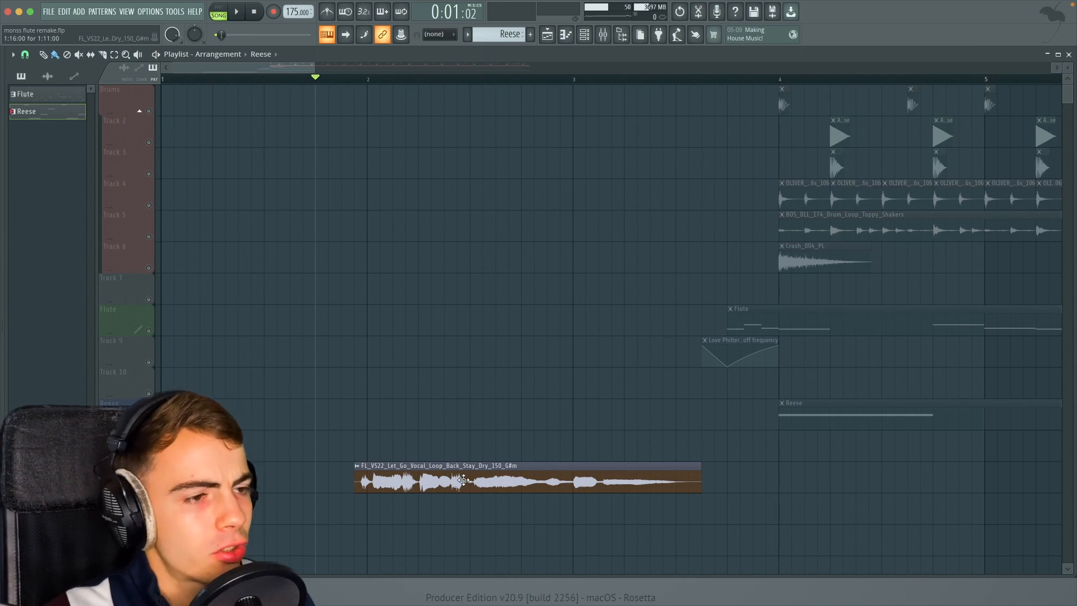
- Inspect the FL_VS22_Let_Go_Vocal_Loop_Back_Stay_Dry_150_G#m sample settings and its mixer channel, and play the vocal
double_click(464, 480)
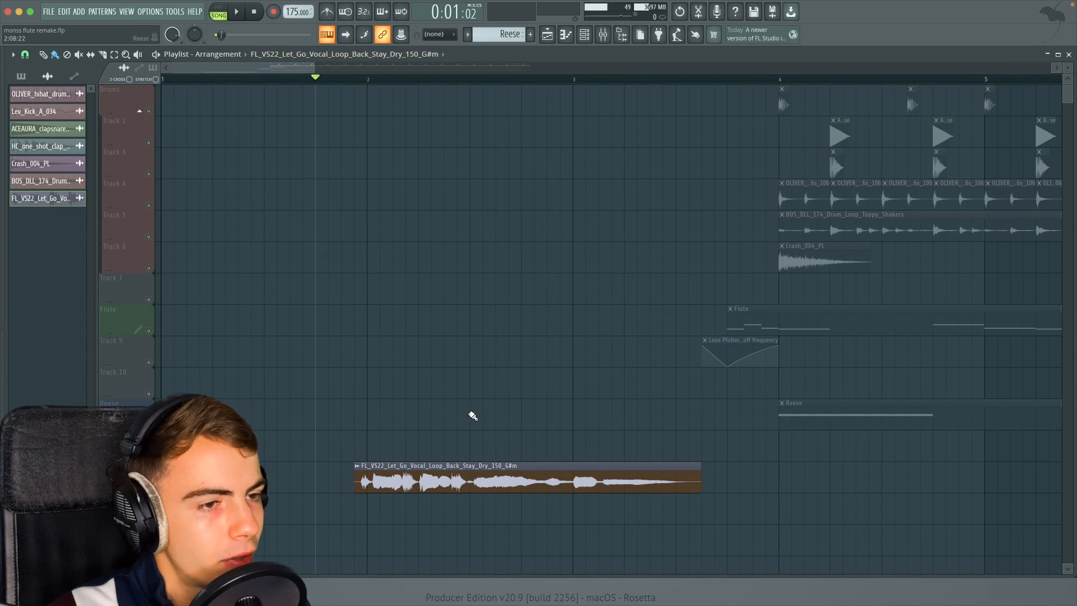
key("F9")
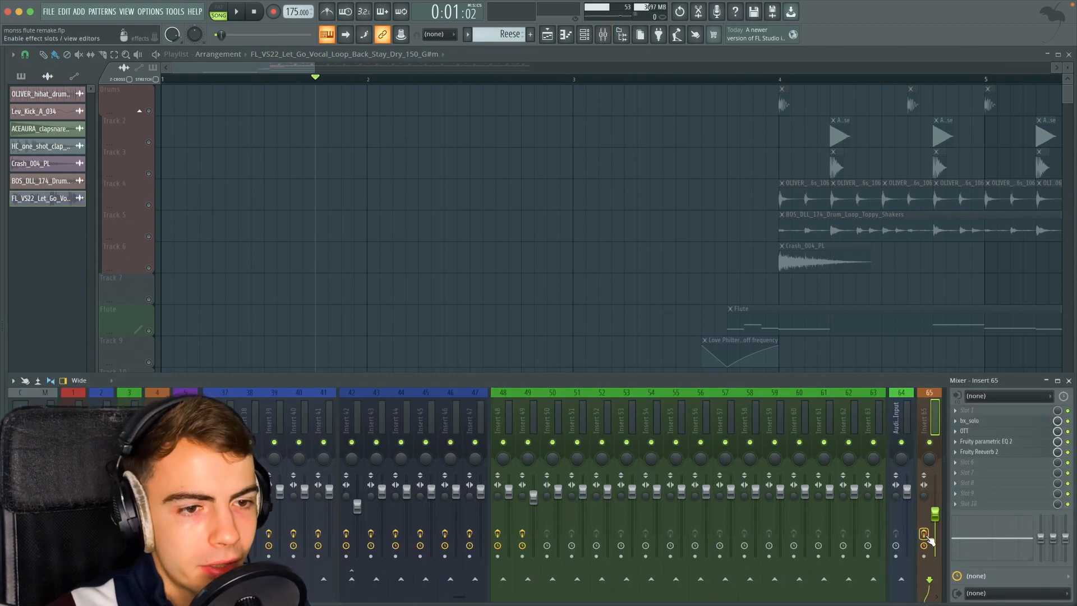
key("F9")
key("space")
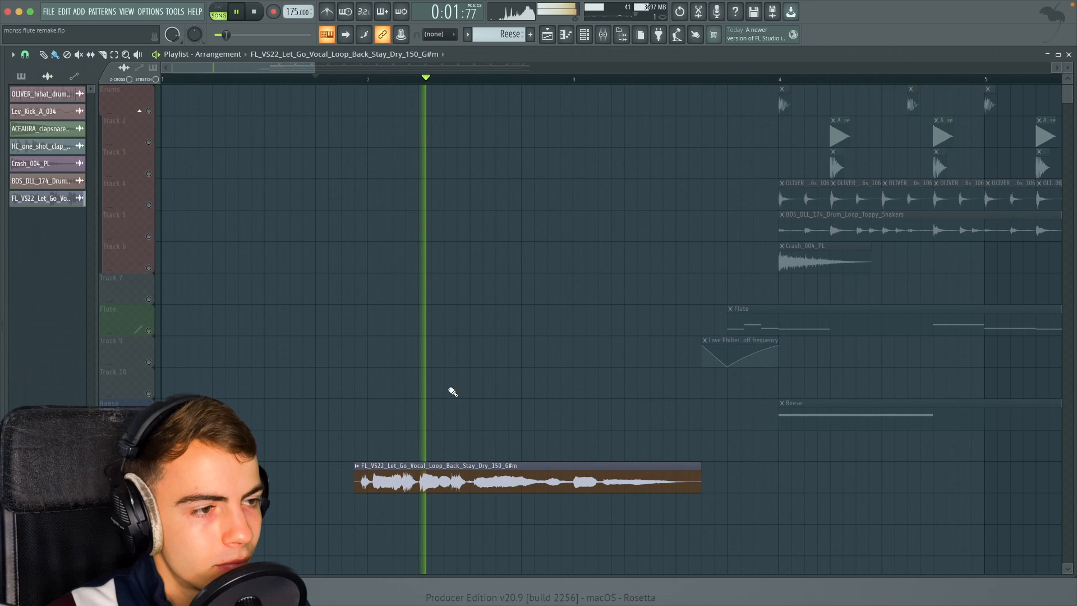
key("space")
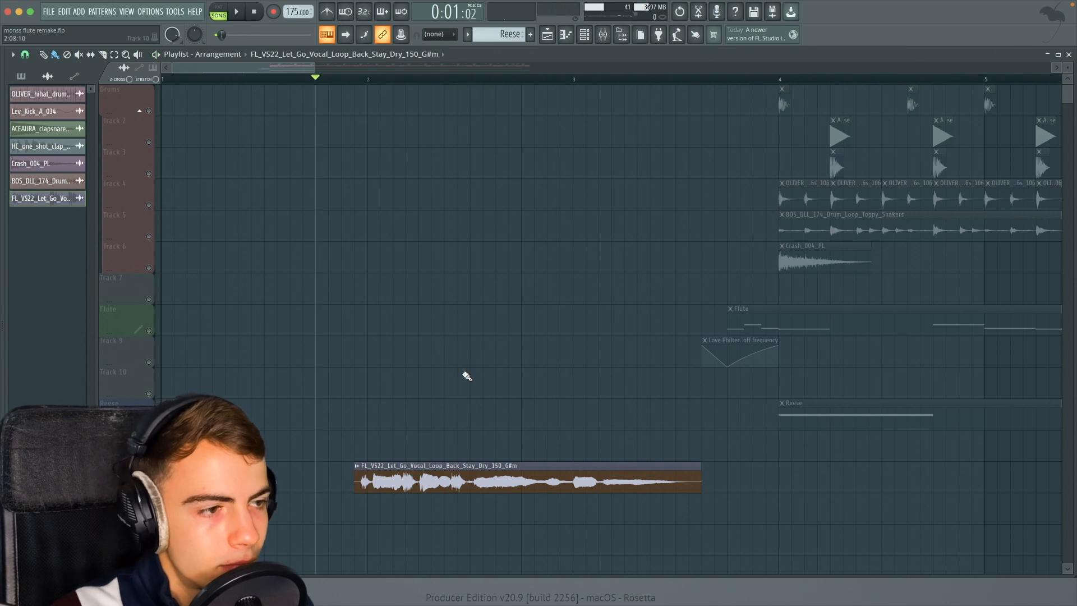
- Bypass the effects on the vocal's mixer channel, Insert 65, and open the bx_solo settings
key("F9")
left_click(1068, 421)
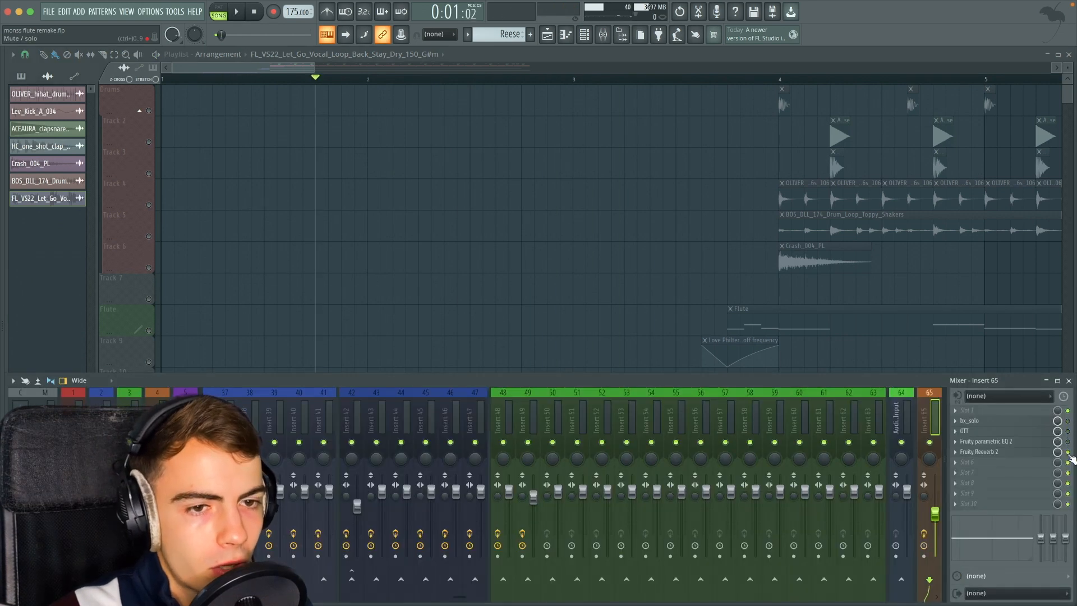
left_click(1018, 421)
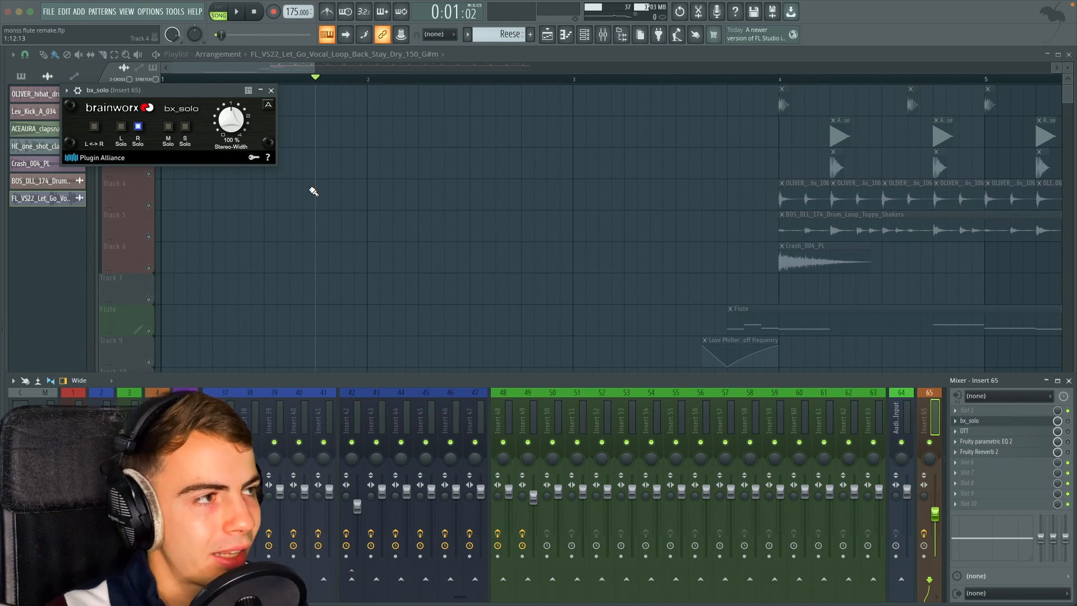
- Enable bx_solo on the vocal channel and play the vocal through it
left_click(1068, 421)
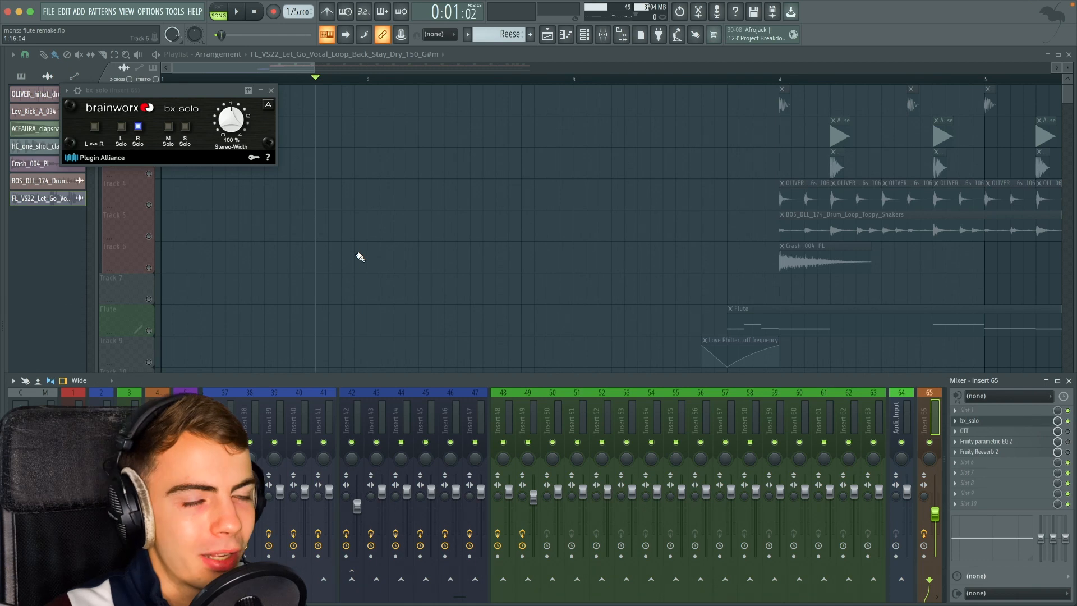
key("space")
key("F9")
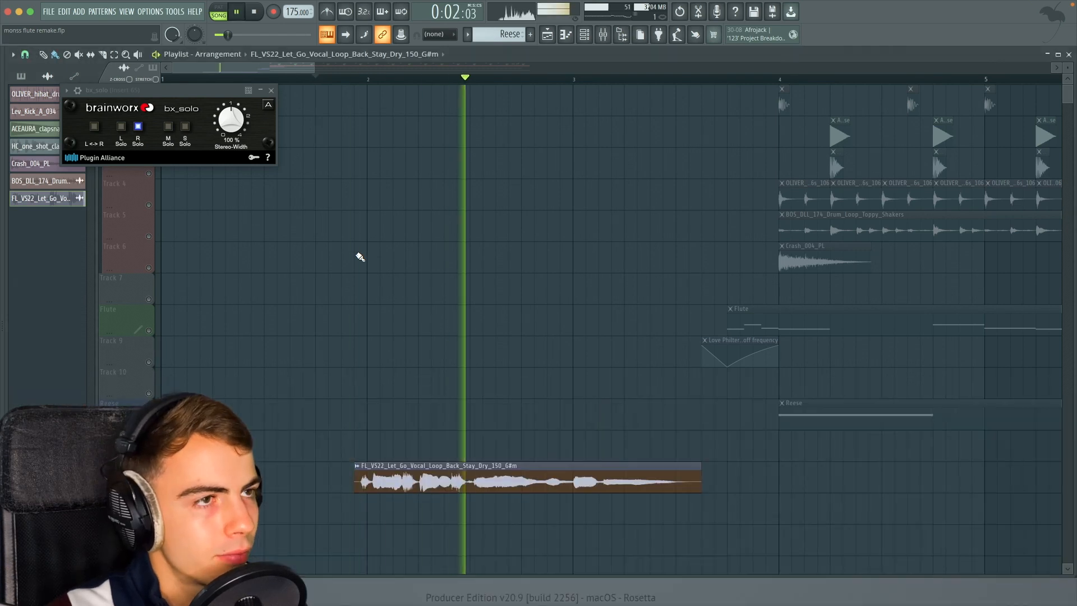
key("space")
- Enable OTT on the vocal channel and play the vocal with its compressor settings open
key("F9")
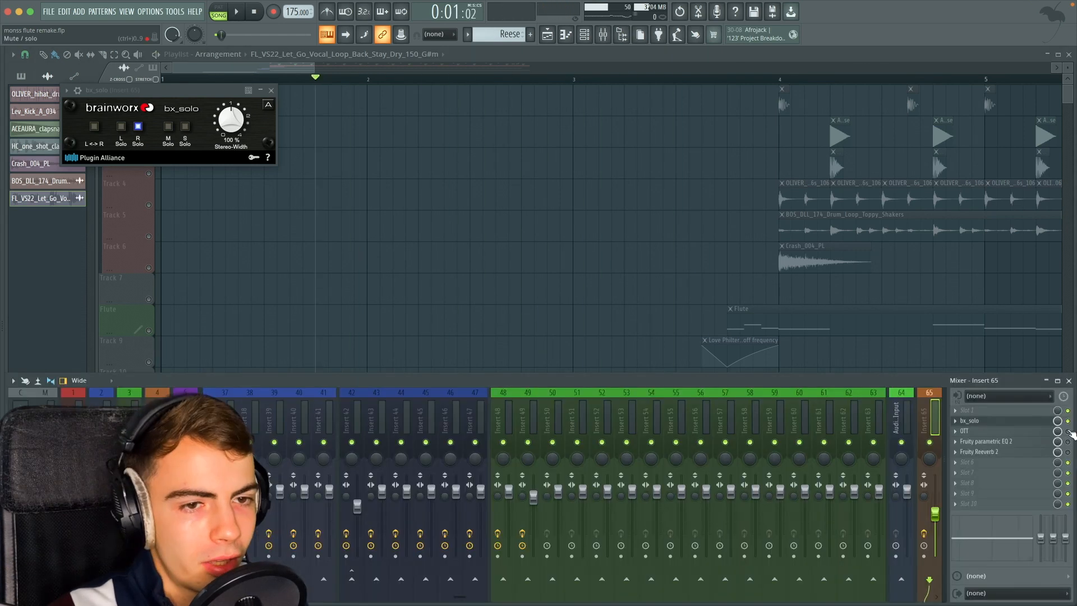
left_click_drag(135, 39, 592, 191)
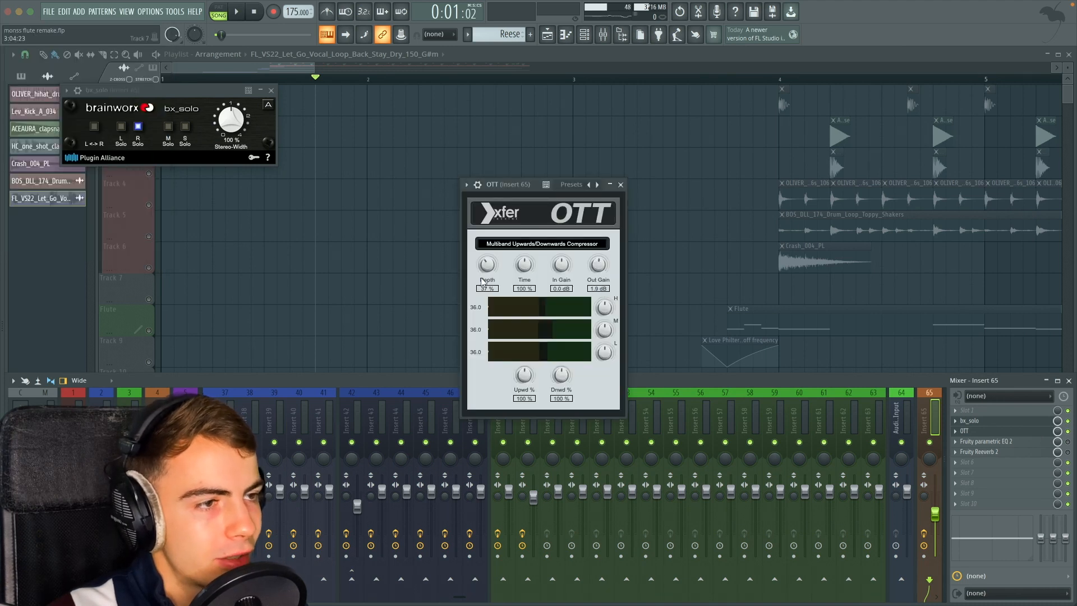
key("space")
key("F9")
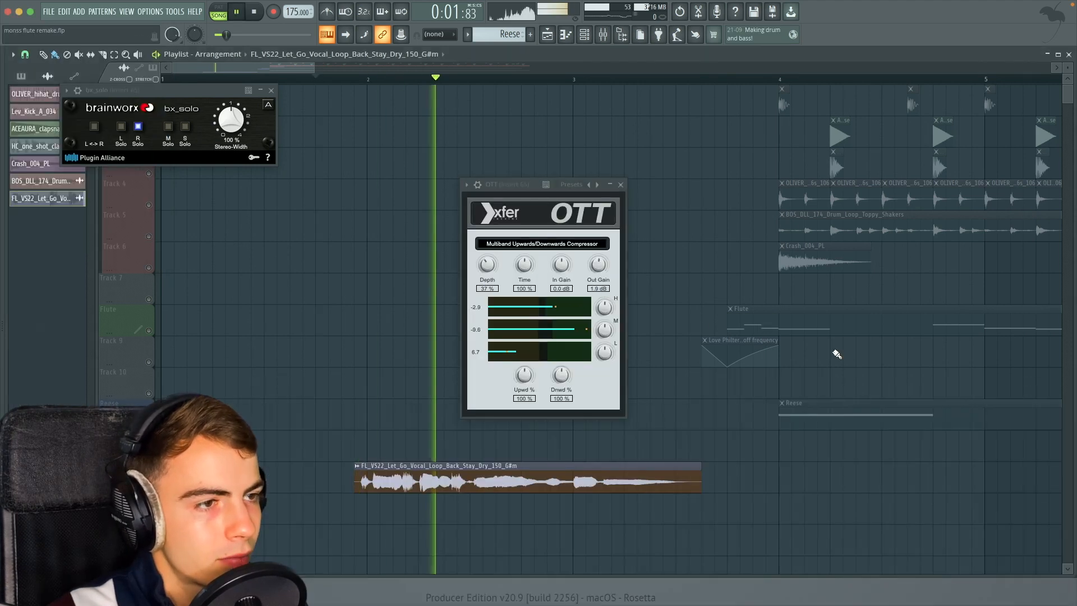
key("space")
- Inspect Fruity parametric EQ 2 and Fruity Reeverb 2 on the vocal channel and play the vocal with the effects on
key("F9")
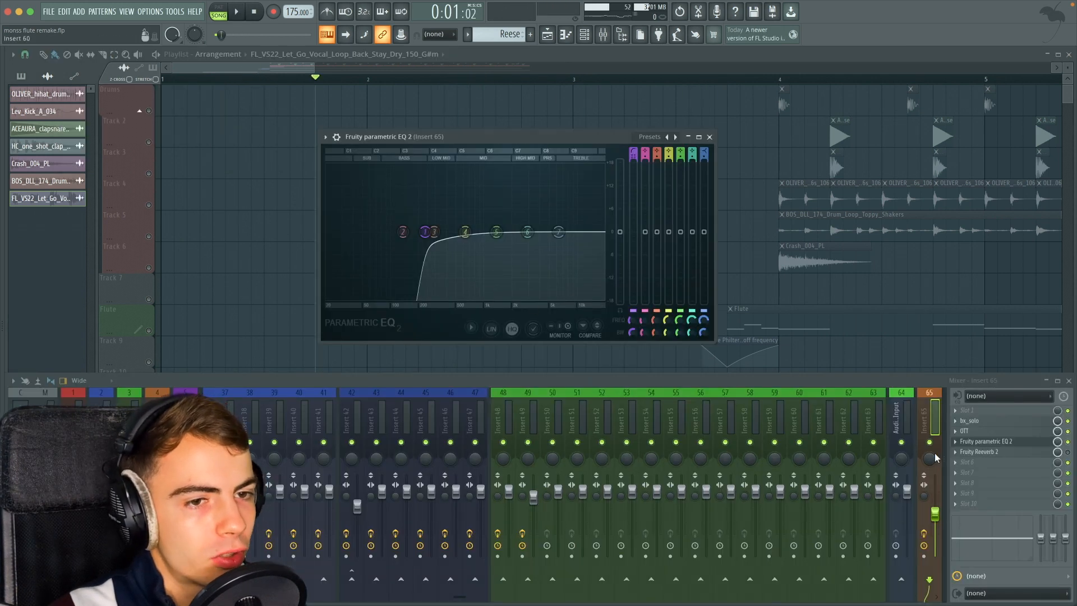
left_click(1038, 452)
key("F9")
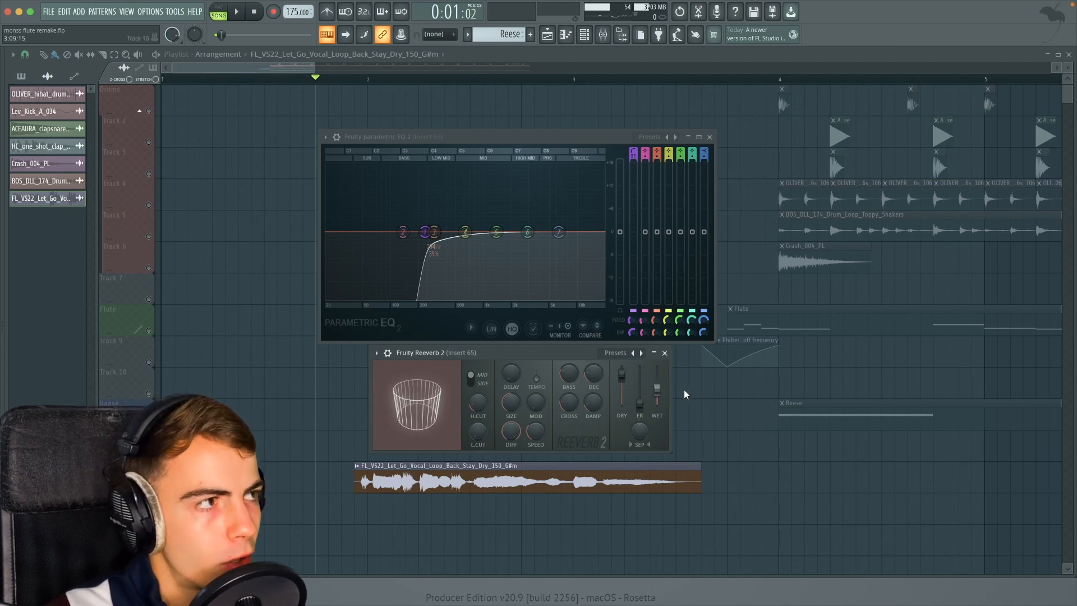
key("space")
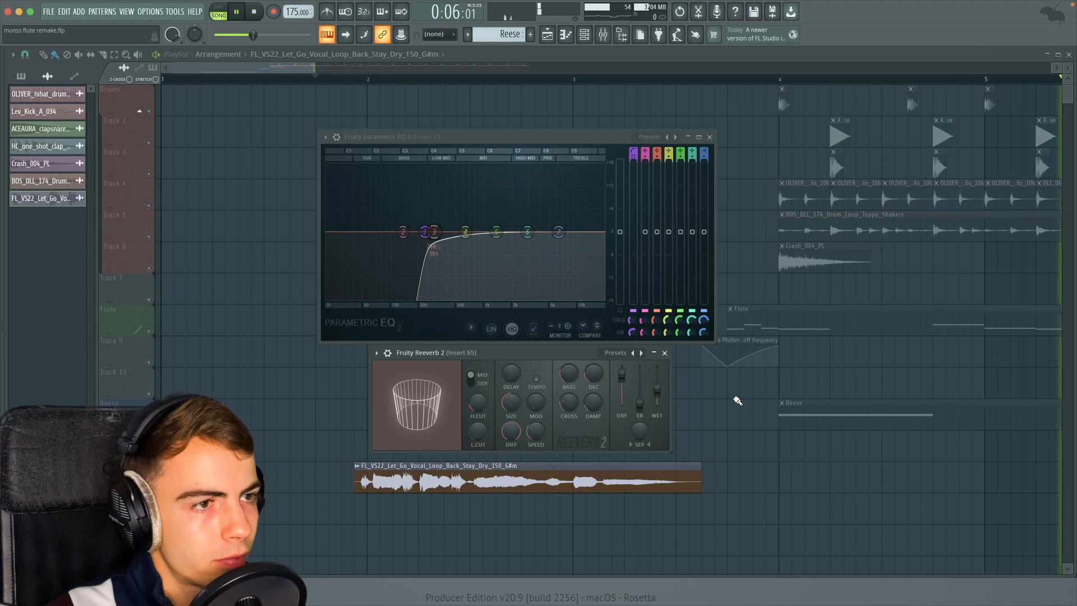
key("space")
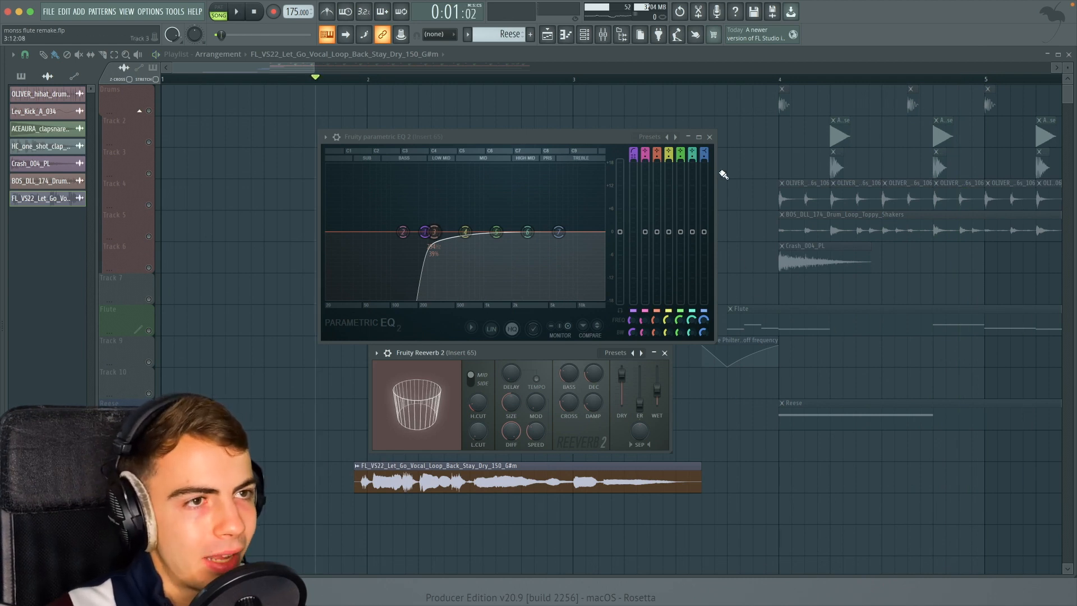
- Close the EQ and reverb windows, and unmute all playlist tracks to show the whole arrangement
left_click(710, 137)
left_click(665, 353)
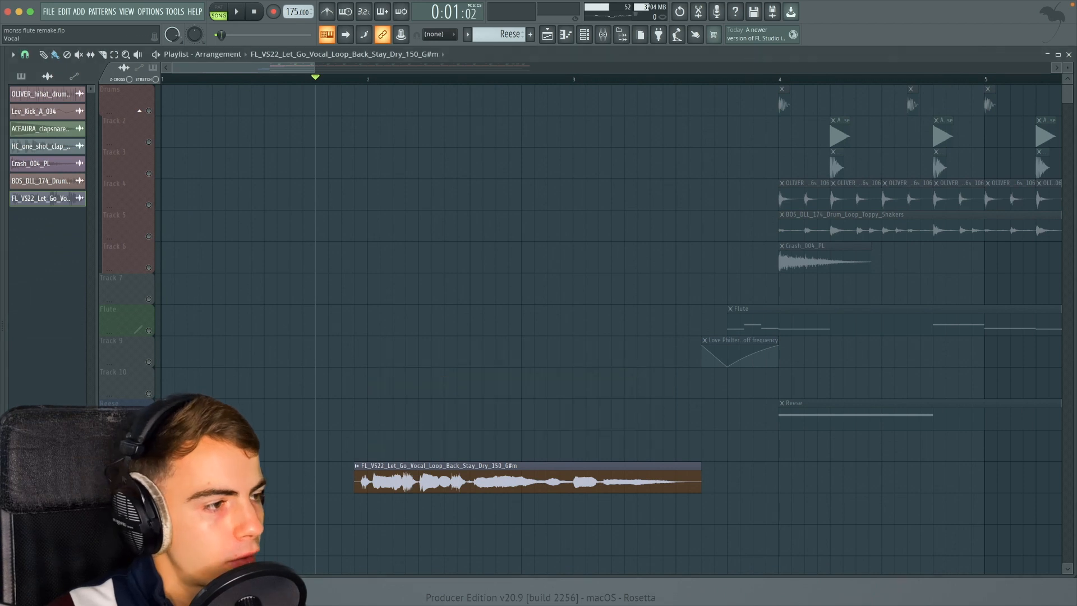
scroll(317, 428, "down", 5, "ctrl")
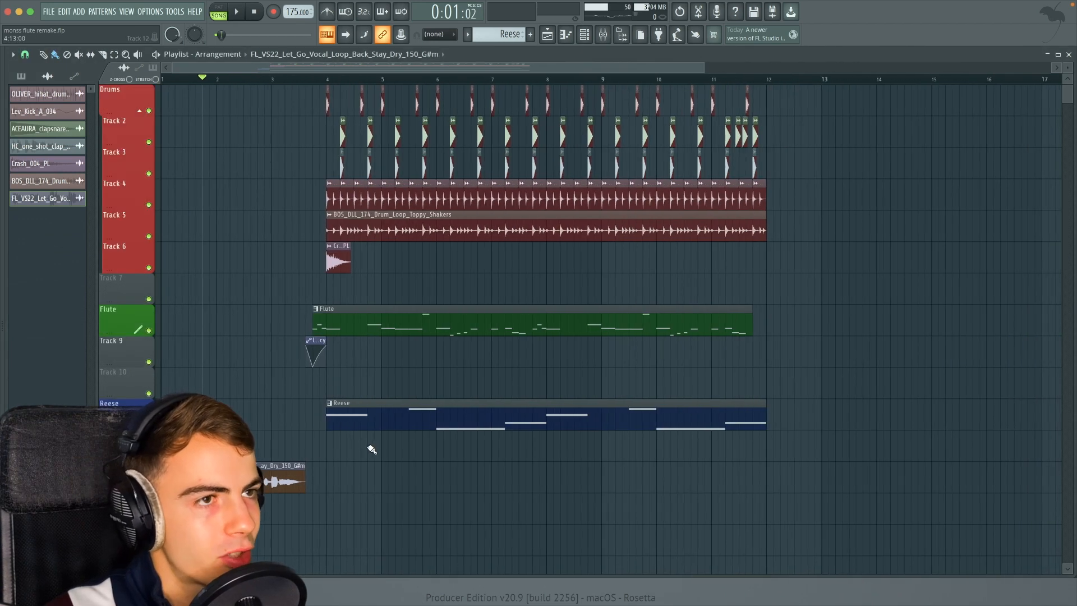